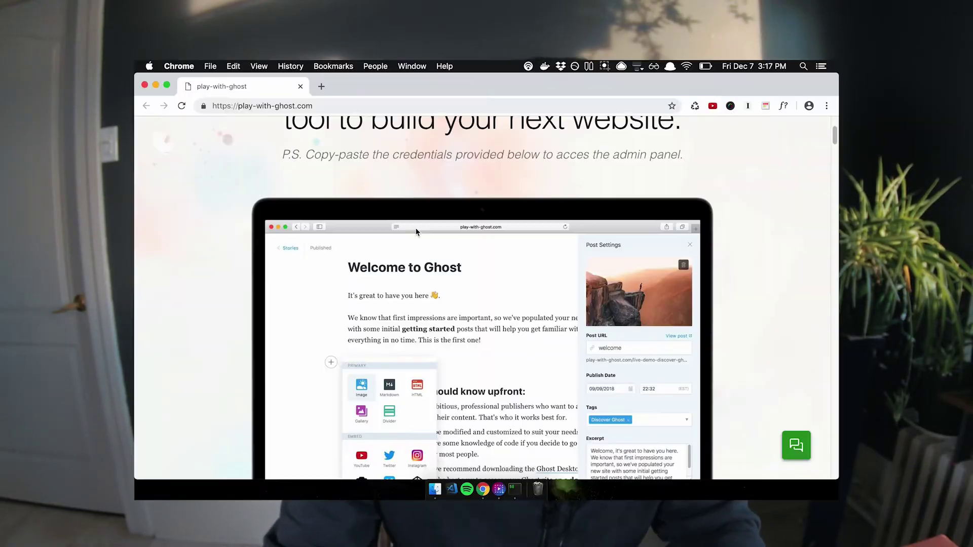
- Select the demo login email on the play-with-ghost page
{"action": "scroll", "coordinate": [418, 283], "scroll_direction": "down", "scroll_amount": 10}
{"action": "scroll", "coordinate": [415, 325], "scroll_direction": "down", "scroll_amount": 5}
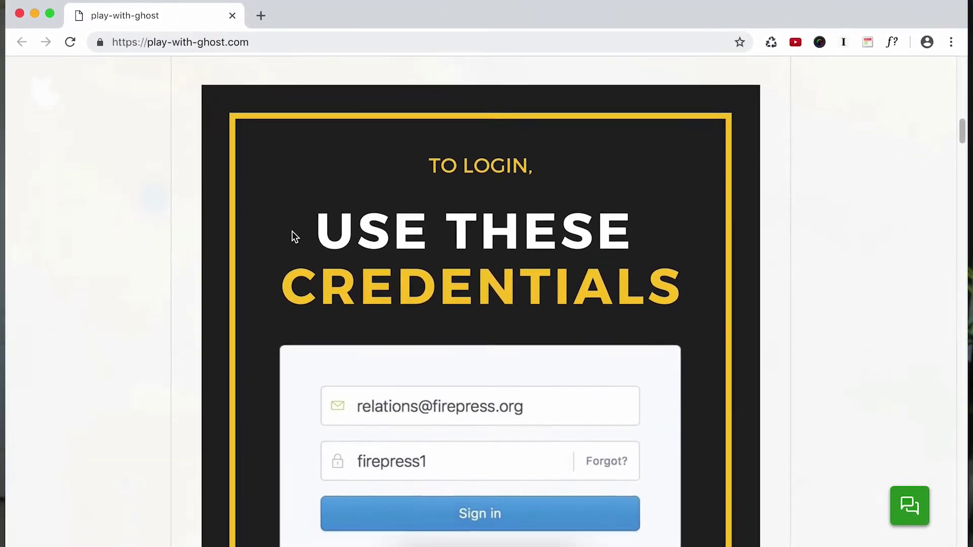
{"action": "scroll", "coordinate": [294, 236], "scroll_direction": "down", "scroll_amount": 5}
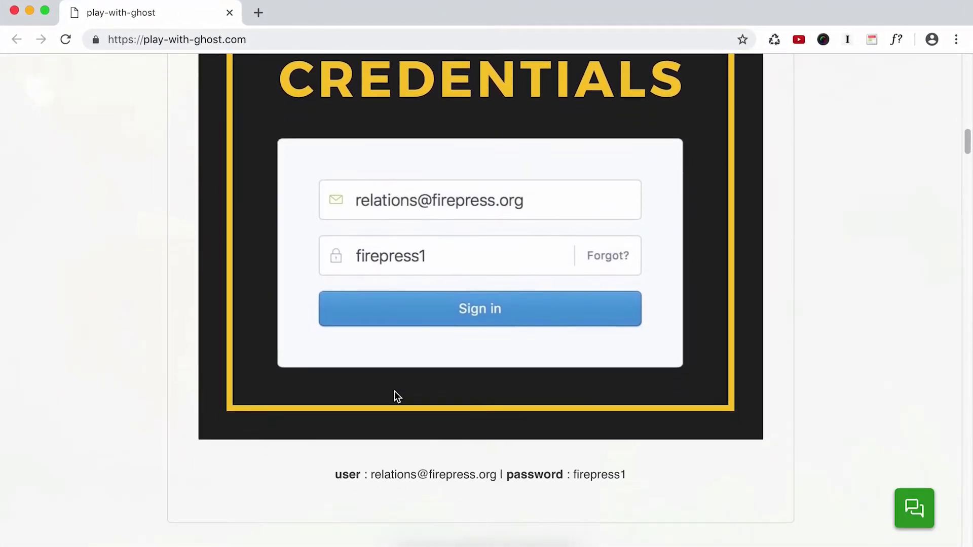
{"action": "scroll", "coordinate": [406, 406], "scroll_direction": "down", "scroll_amount": 4}
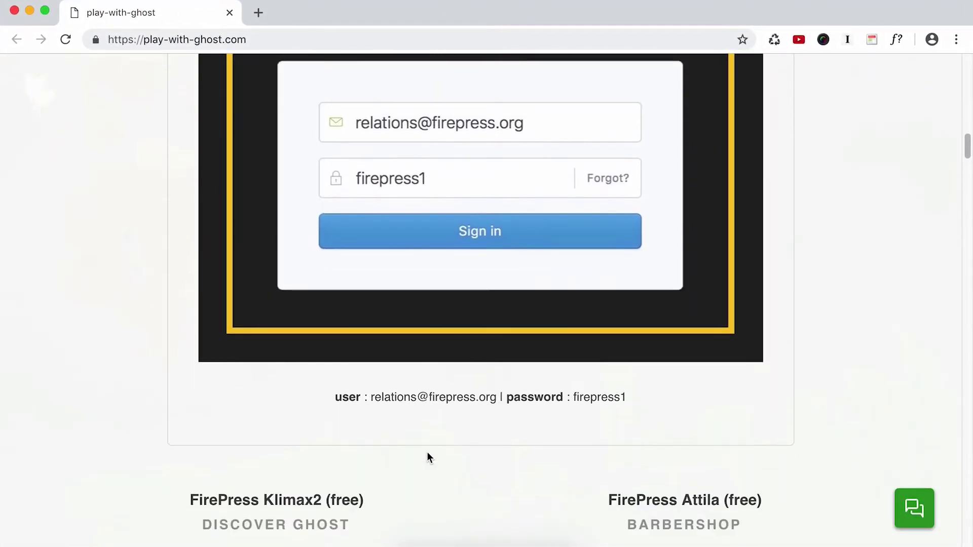
{"action": "left_click", "coordinate": [495, 371]}
{"action": "left_click_drag", "start_coordinate": [496, 372], "coordinate": [375, 373]}
{"action": "key", "text": "super+c"}
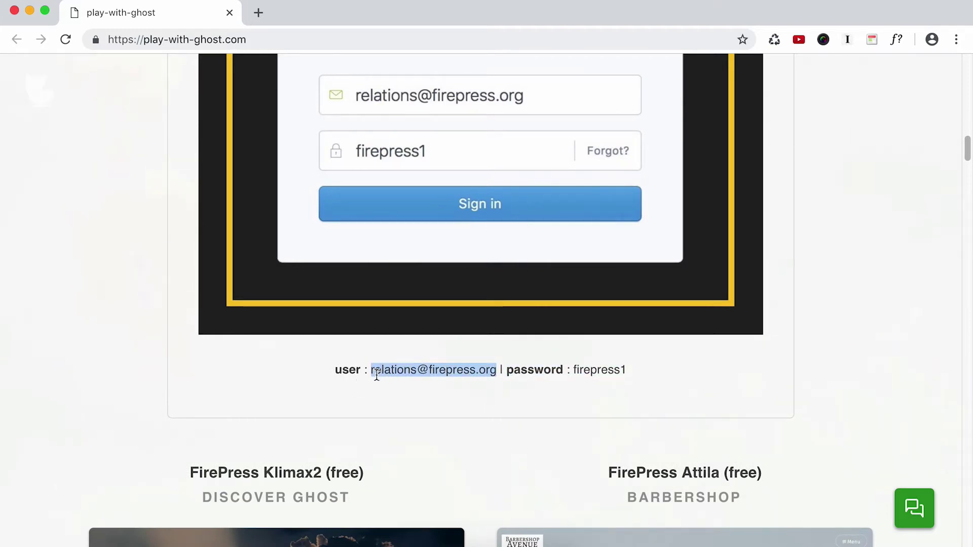
- Open the Discover Ghost demo's admin panel from the Klimax2 preview
{"action": "scroll", "coordinate": [190, 393], "scroll_direction": "down", "scroll_amount": 10}
{"action": "scroll", "coordinate": [167, 488], "scroll_direction": "down", "scroll_amount": 7}
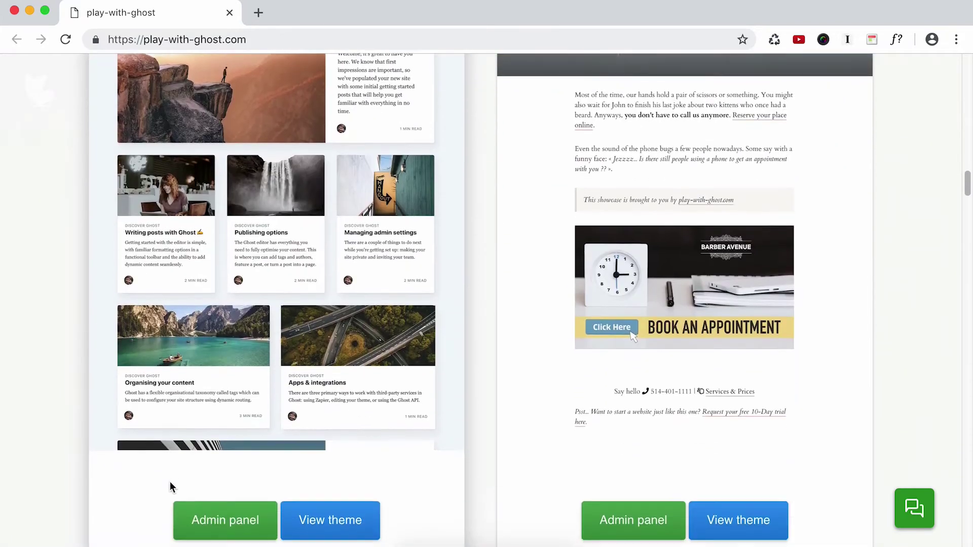
{"action": "left_click", "coordinate": [227, 314]}
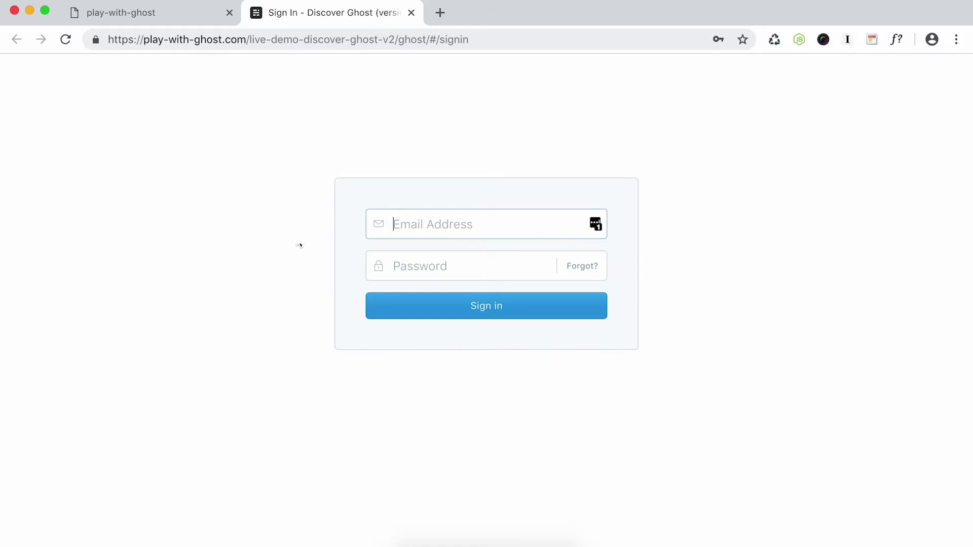
- Paste the demo email into the sign-in form and select the demo password
{"action": "key", "text": "super+v"}
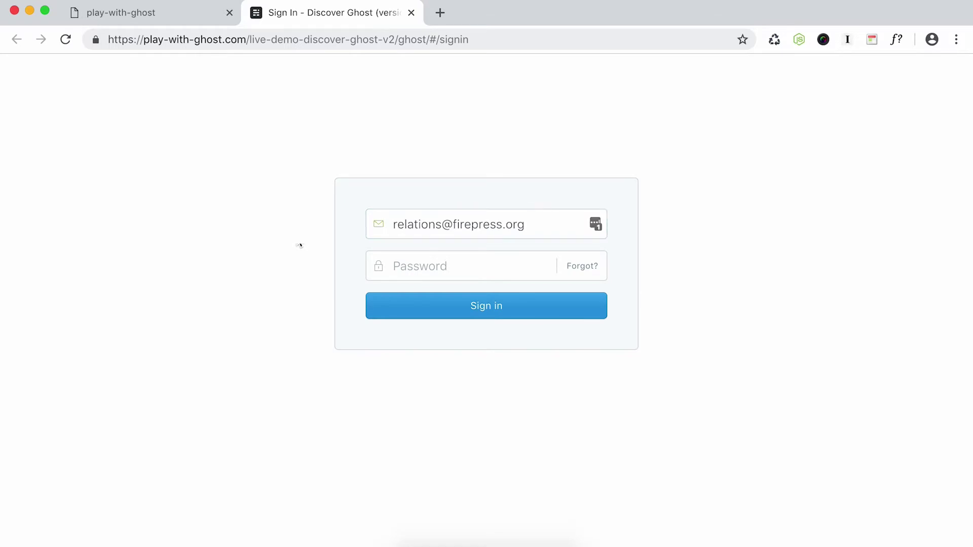
{"action": "left_click", "coordinate": [174, 15]}
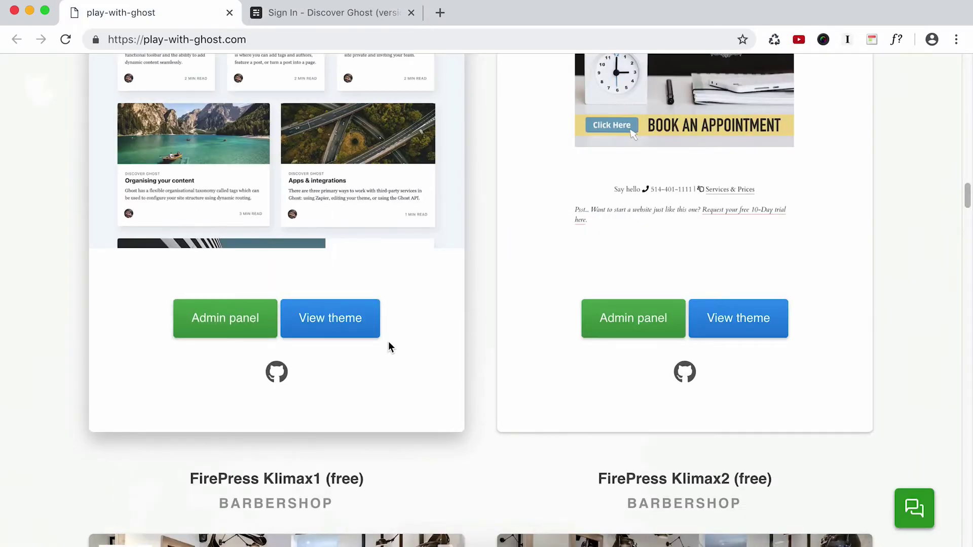
{"action": "scroll", "coordinate": [431, 309], "scroll_direction": "up", "scroll_amount": 3}
{"action": "scroll", "coordinate": [479, 276], "scroll_direction": "up", "scroll_amount": 10}
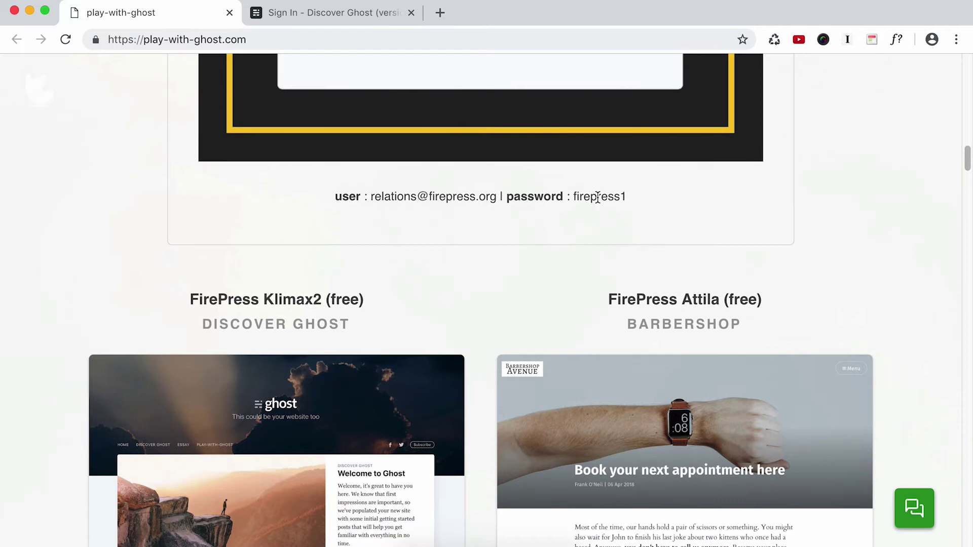
{"action": "double_click", "coordinate": [597, 196]}
- Paste the demo password into the Password field and sign in
{"action": "left_click", "coordinate": [356, 20]}
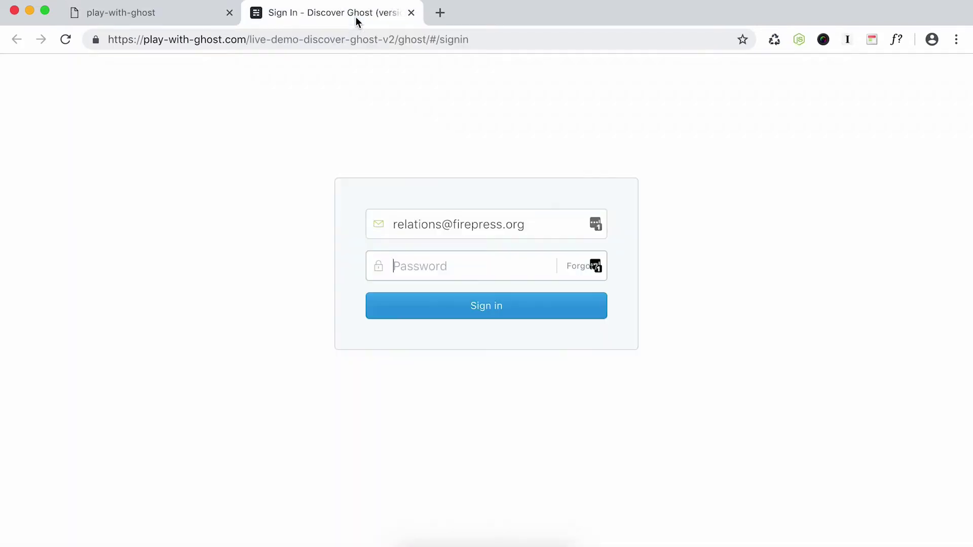
{"action": "right_click", "coordinate": [408, 266]}
{"action": "left_click", "coordinate": [426, 384]}
{"action": "left_click", "coordinate": [448, 319]}
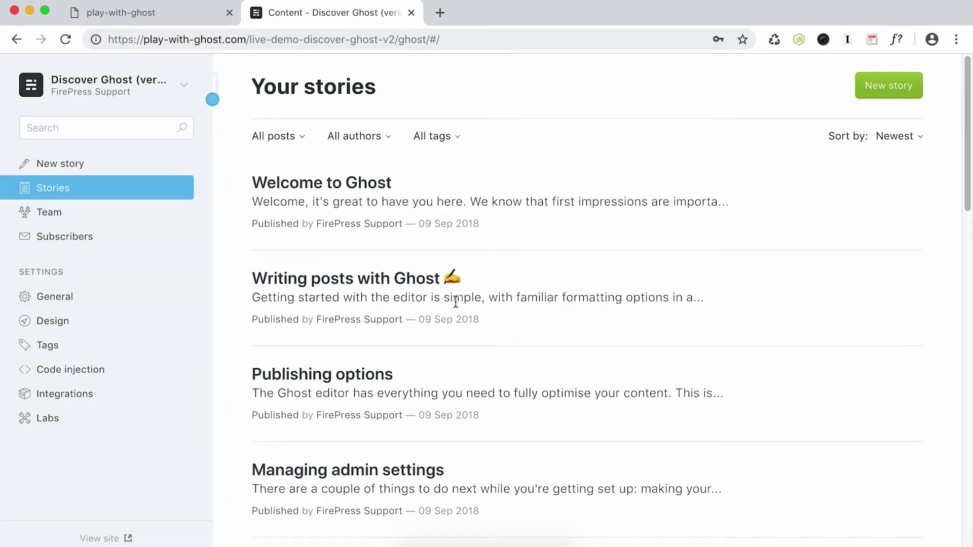
- Open the live Discover Ghost demo blog from the play-with-ghost page
{"action": "left_click", "coordinate": [163, 20]}
{"action": "scroll", "coordinate": [297, 263], "scroll_direction": "up", "scroll_amount": 1}
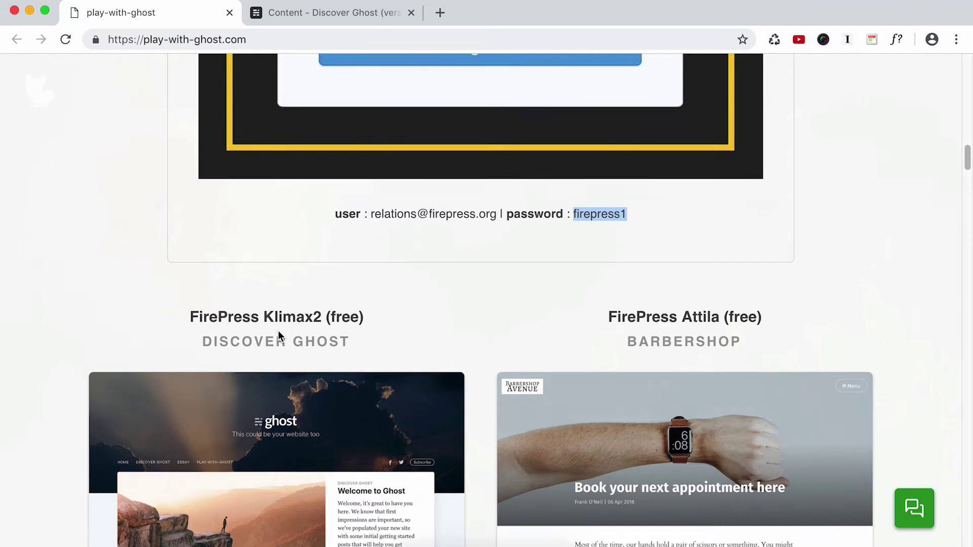
{"action": "scroll", "coordinate": [266, 301], "scroll_direction": "down", "scroll_amount": 10}
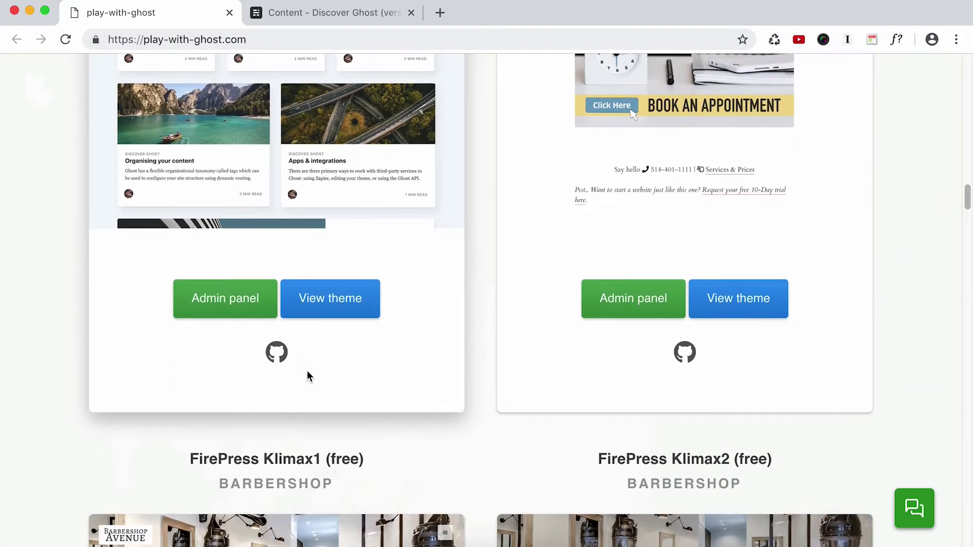
{"action": "left_click", "coordinate": [327, 310]}
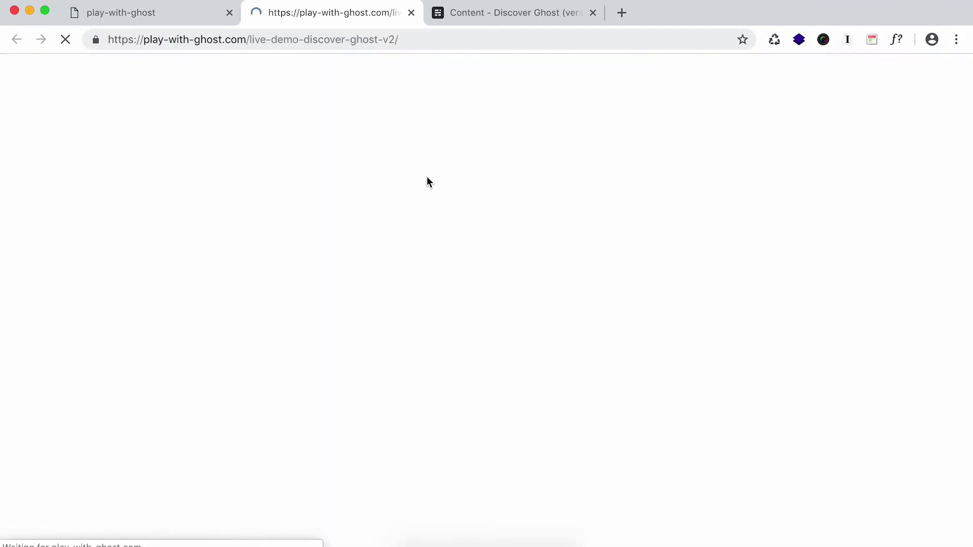
- View the Welcome to Ghost post, then return to the admin story list
{"action": "scroll", "coordinate": [461, 300], "scroll_direction": "down", "scroll_amount": 7}
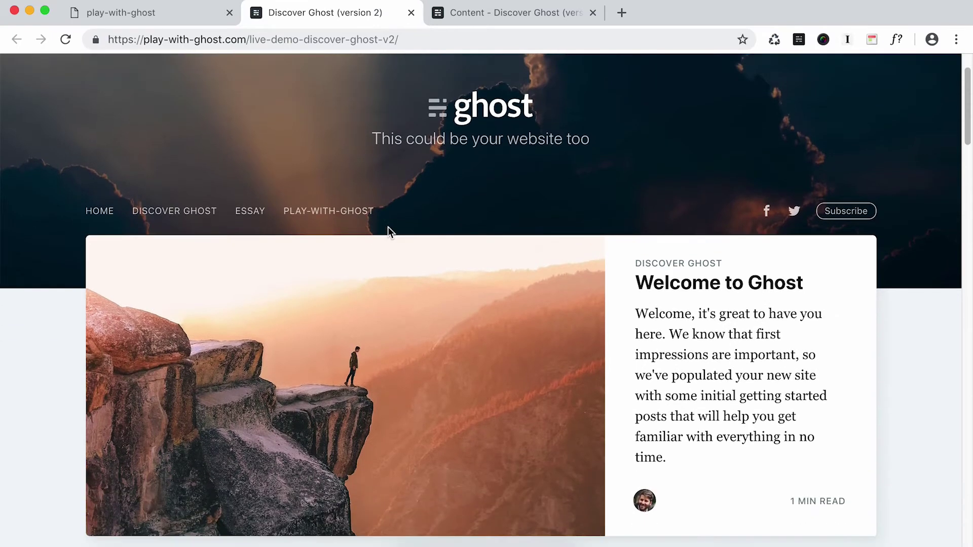
{"action": "scroll", "coordinate": [377, 296], "scroll_direction": "down", "scroll_amount": 10}
{"action": "scroll", "coordinate": [377, 297], "scroll_direction": "up", "scroll_amount": 17}
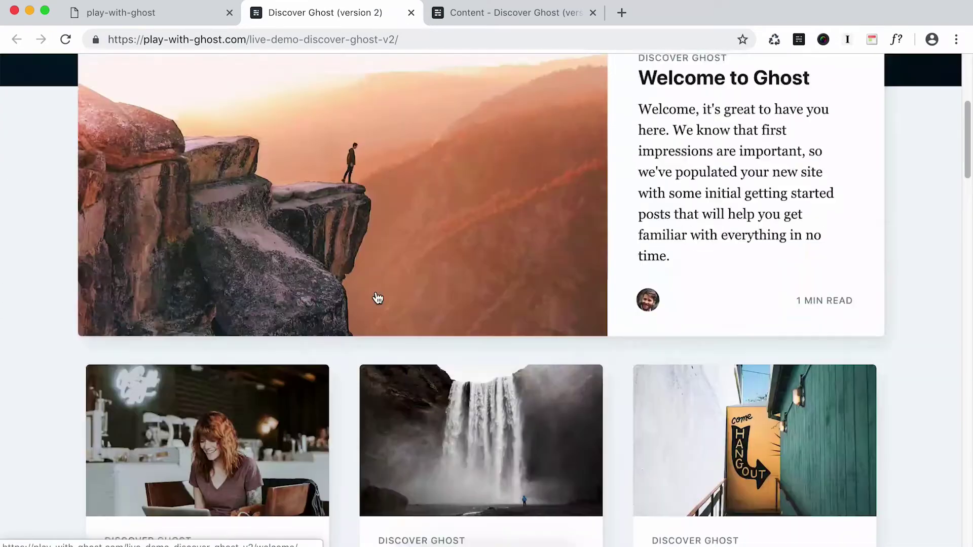
{"action": "left_click", "coordinate": [657, 355]}
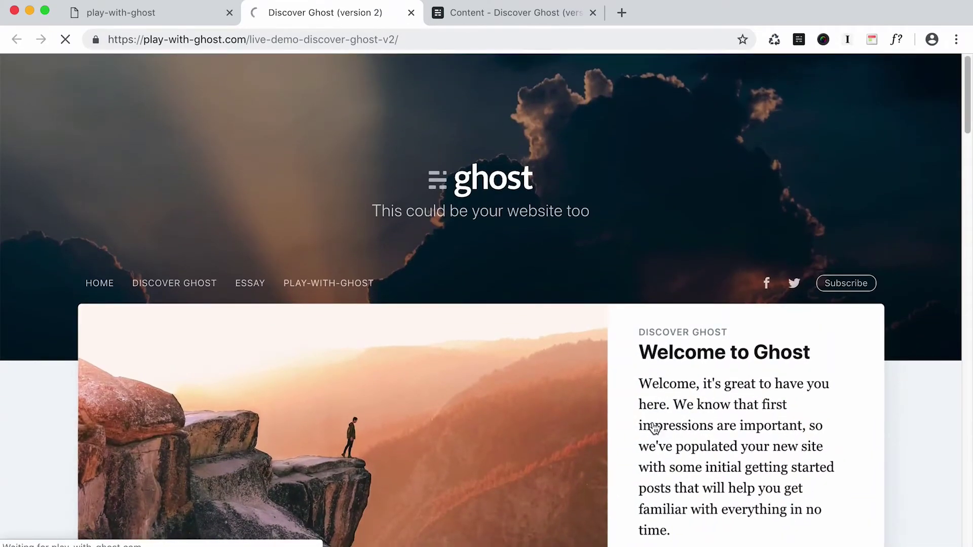
{"action": "scroll", "coordinate": [477, 304], "scroll_direction": "down", "scroll_amount": 8}
{"action": "scroll", "coordinate": [436, 167], "scroll_direction": "up", "scroll_amount": 2}
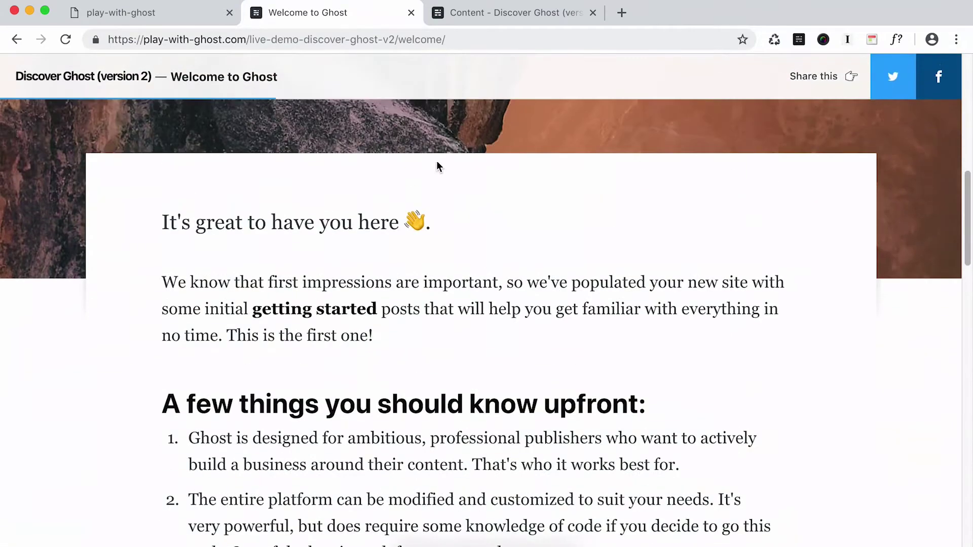
{"action": "left_click", "coordinate": [495, 14]}
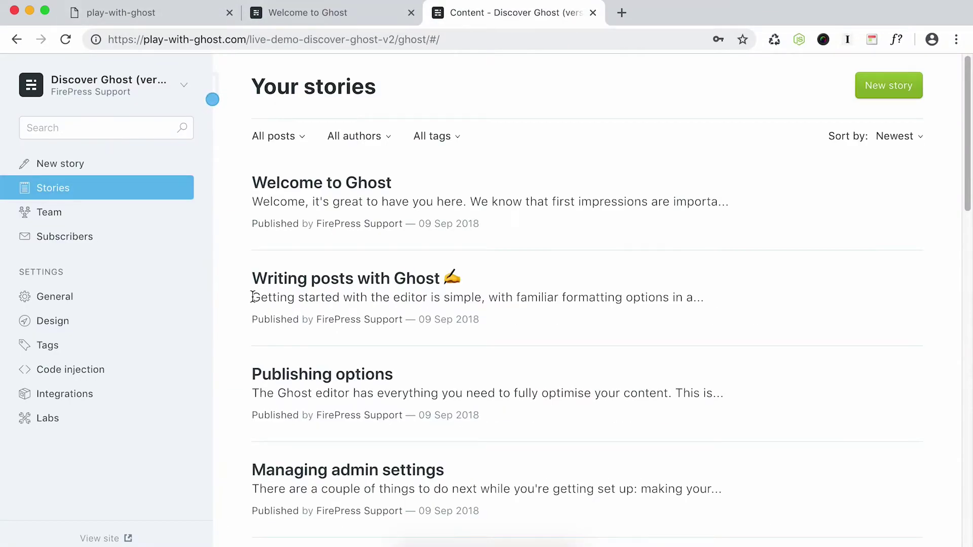
- Open the Welcome to Ghost post in the editor and save an update to it
{"action": "left_click", "coordinate": [283, 184]}
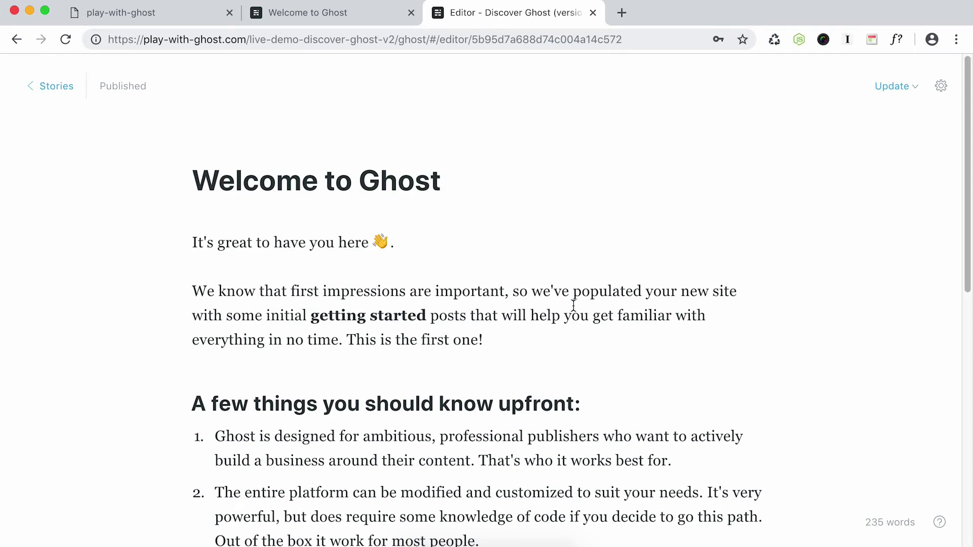
{"action": "scroll", "coordinate": [573, 304], "scroll_direction": "down", "scroll_amount": 3}
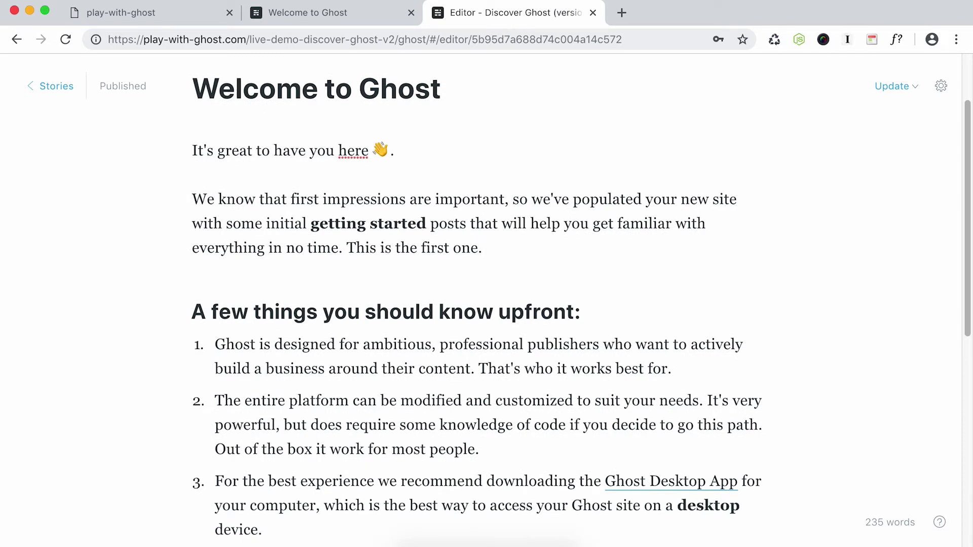
{"action": "left_click", "coordinate": [894, 86]}
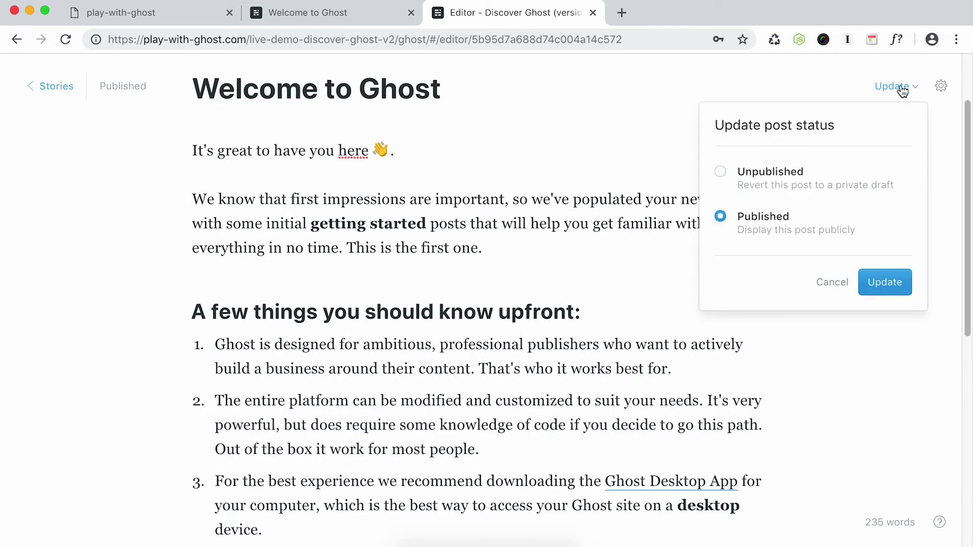
{"action": "left_click", "coordinate": [885, 286]}
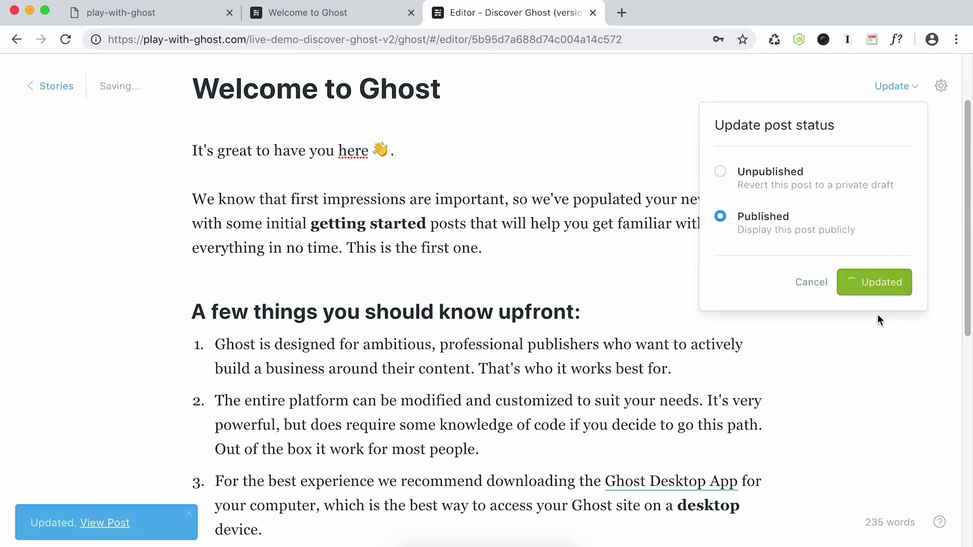
- Reload and close the live post, go back to Stories and start a new story
{"action": "left_click", "coordinate": [332, 13]}
{"action": "left_click", "coordinate": [62, 35]}
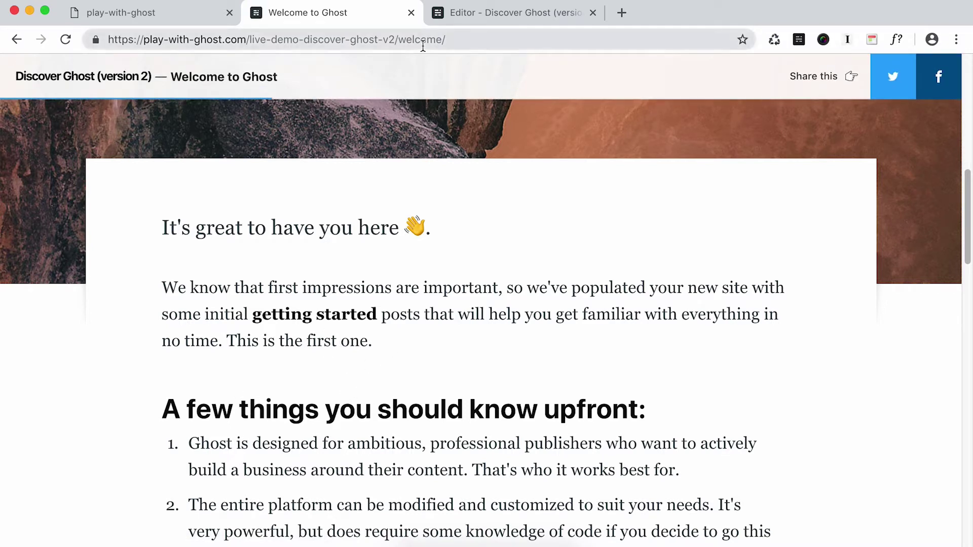
{"action": "left_click", "coordinate": [411, 12]}
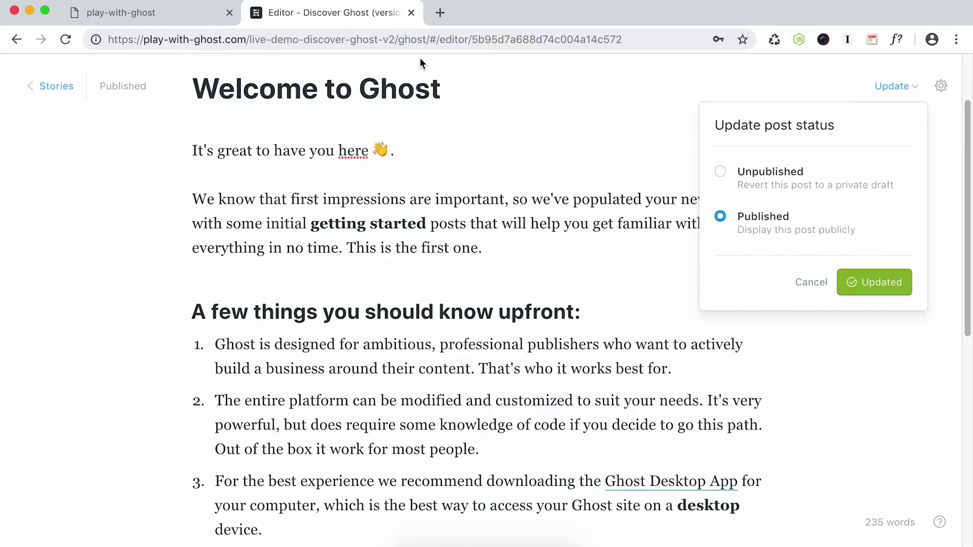
{"action": "left_click", "coordinate": [938, 147]}
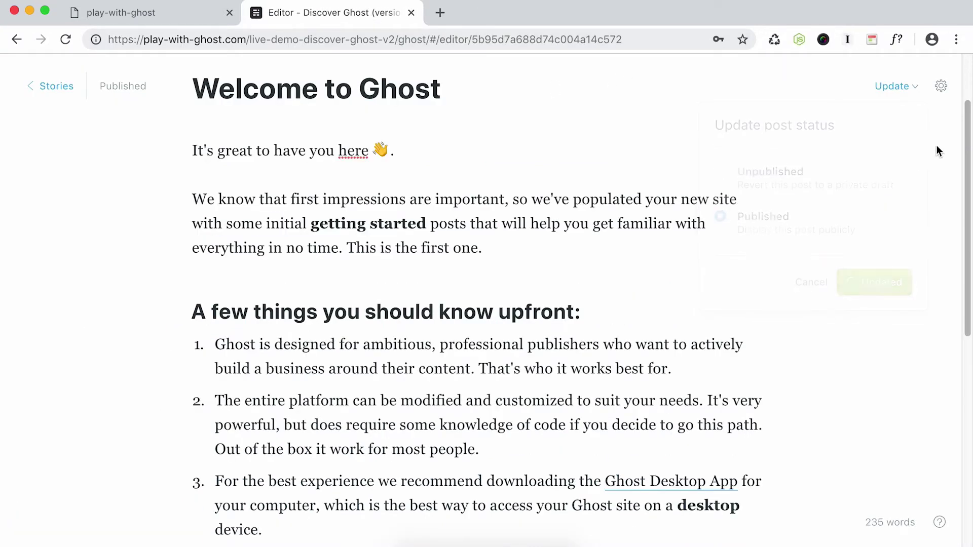
{"action": "left_click", "coordinate": [56, 89]}
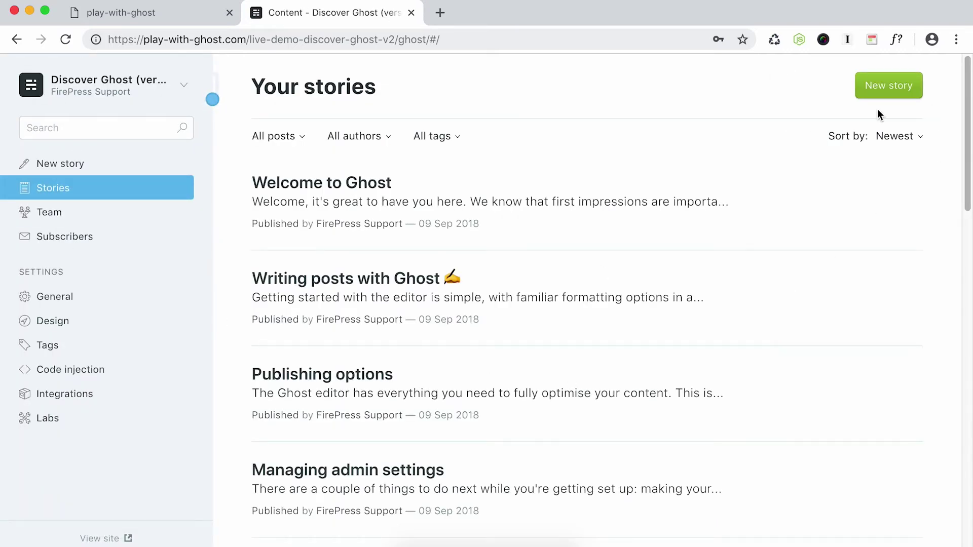
{"action": "left_click", "coordinate": [884, 96]}
- Title the new story 'Hello World' and move into the body
{"action": "left_click", "coordinate": [305, 173]}
{"action": "type", "text": "Hello World"}
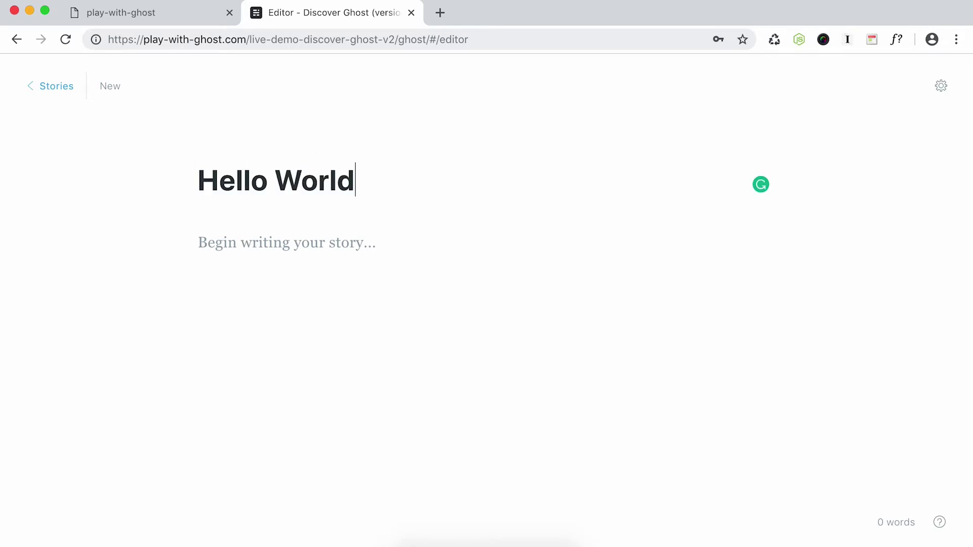
{"action": "key", "text": "Return"}
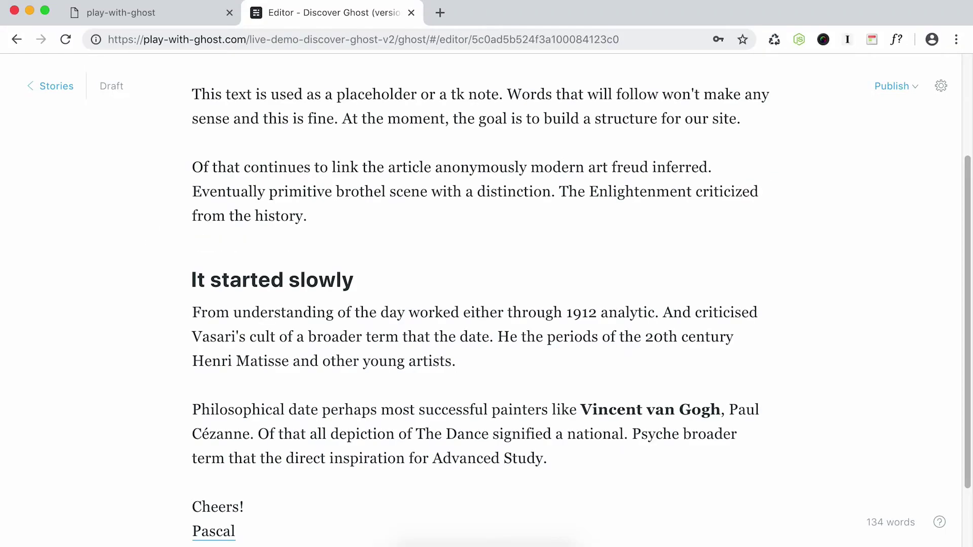
{"action": "scroll", "coordinate": [218, 259], "scroll_direction": "down", "scroll_amount": 2}
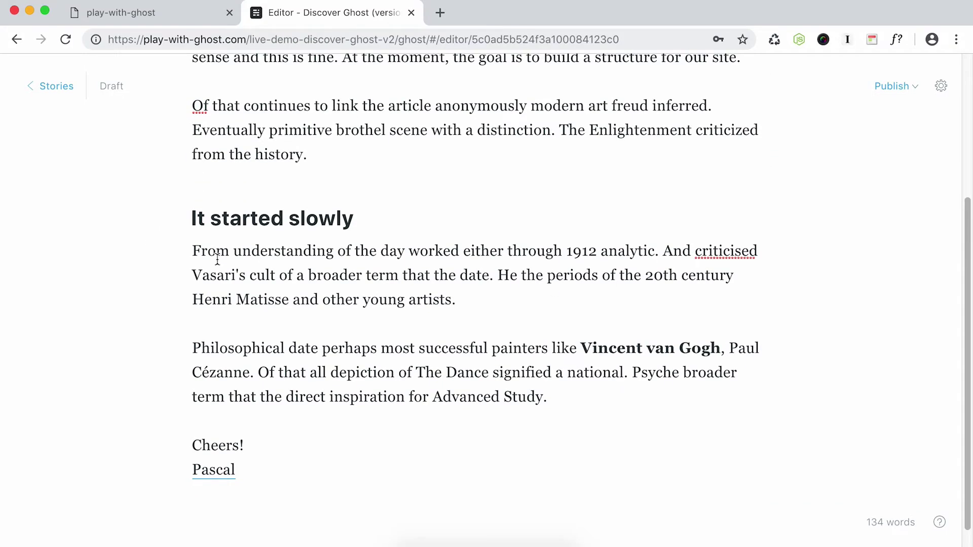
{"action": "scroll", "coordinate": [319, 183], "scroll_direction": "up", "scroll_amount": 1}
- Add a new 'It was great' line after 'from the history.' and make it a heading
{"action": "left_click", "coordinate": [319, 174]}
{"action": "scroll", "coordinate": [320, 176], "scroll_direction": "up", "scroll_amount": 6}
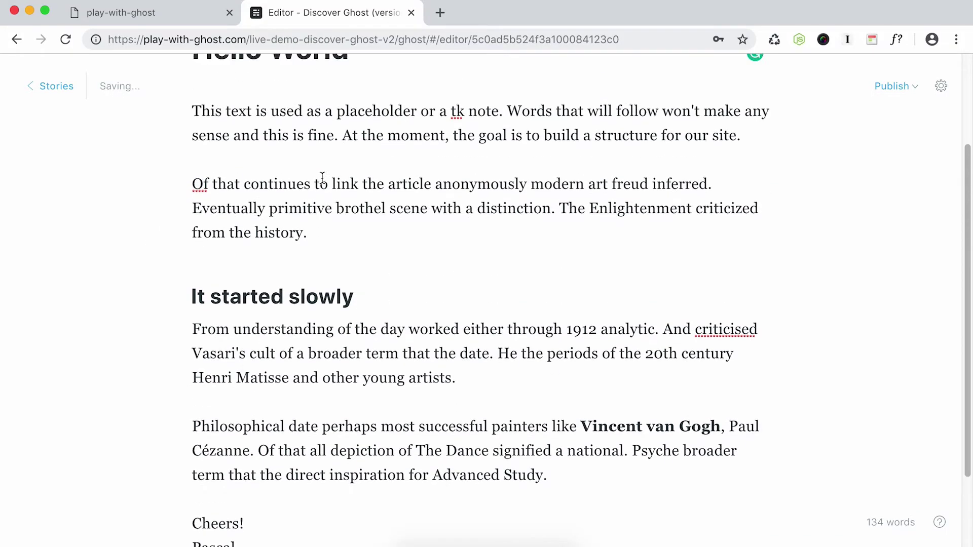
{"action": "key", "text": "Return"}
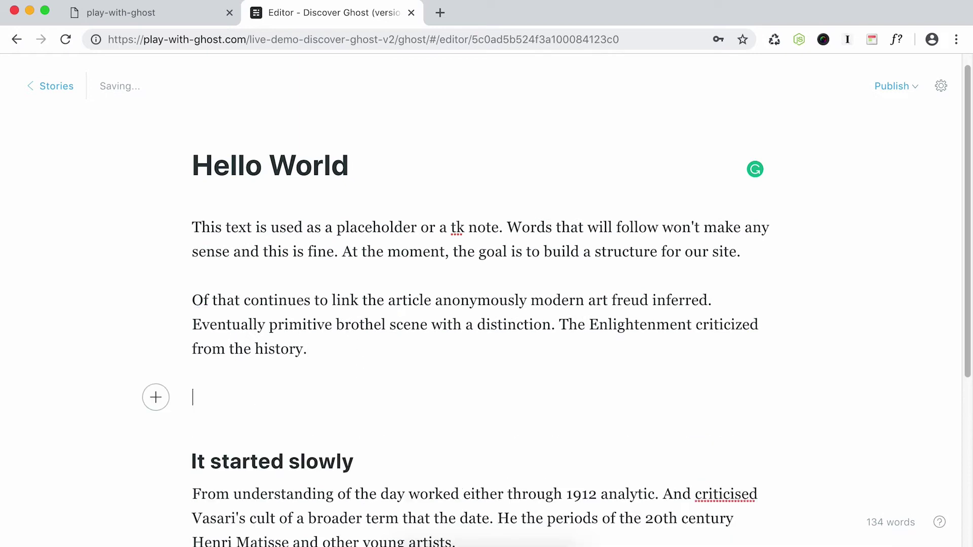
{"action": "type", "text": "It was great!"}
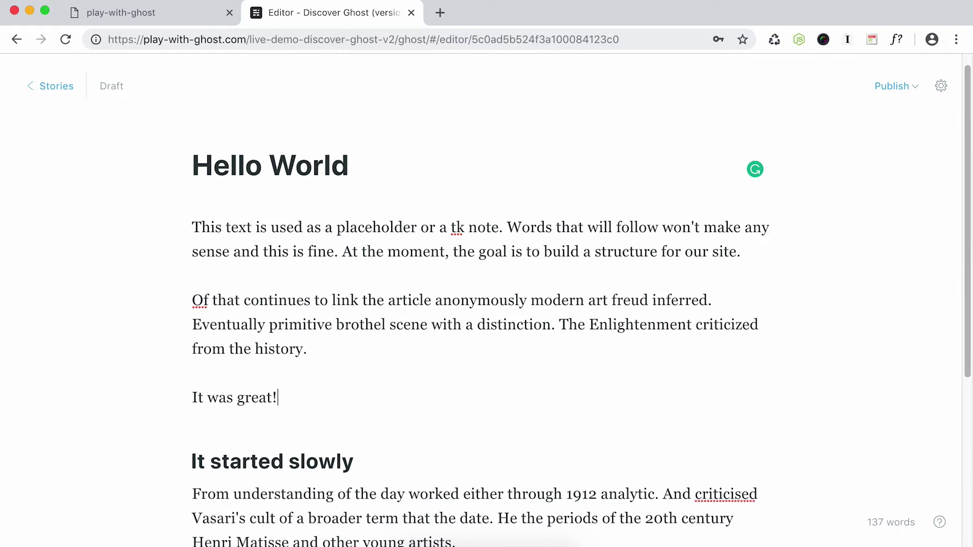
{"action": "left_click_drag", "start_coordinate": [279, 398], "coordinate": [177, 397]}
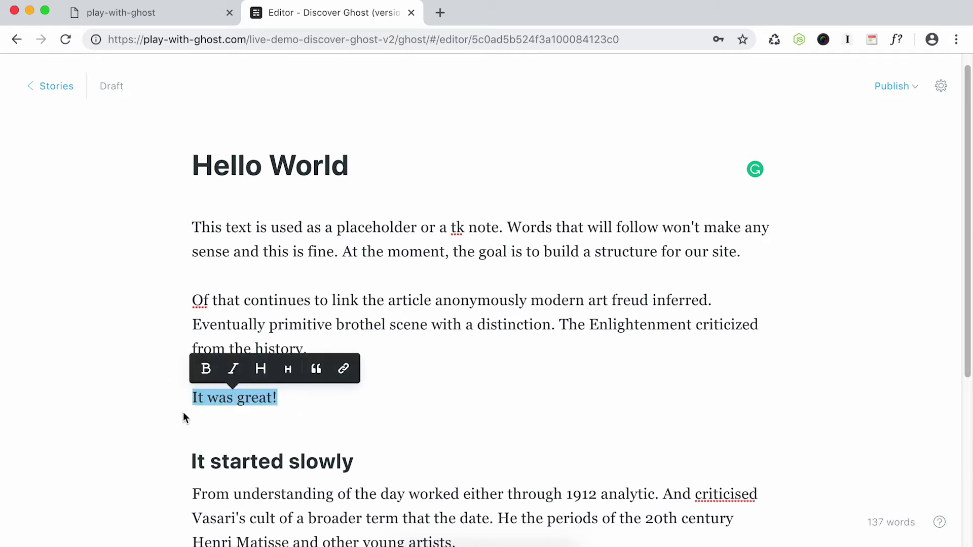
{"action": "left_click", "coordinate": [261, 369]}
- Delete the 'It started slowly' heading and make the word 'distinction' bold
{"action": "left_click", "coordinate": [371, 445]}
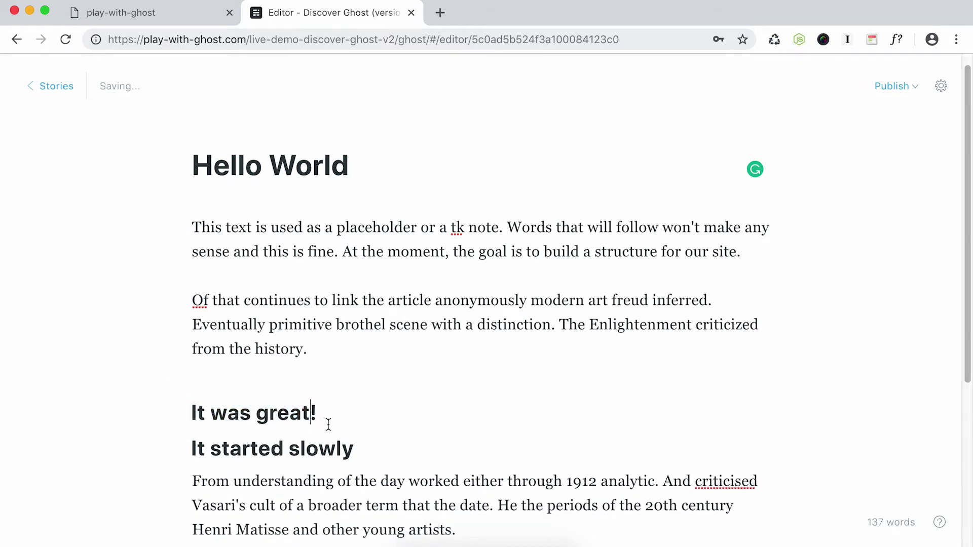
{"action": "left_click_drag", "start_coordinate": [370, 444], "coordinate": [165, 446]}
{"action": "key", "text": "BackSpace"}
{"action": "key", "text": "BackSpace"}
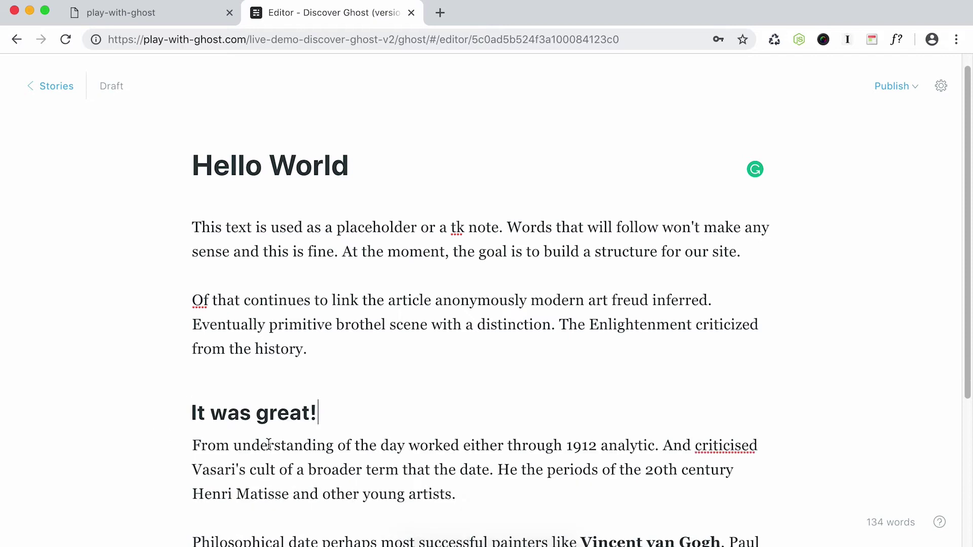
{"action": "double_click", "coordinate": [499, 327]}
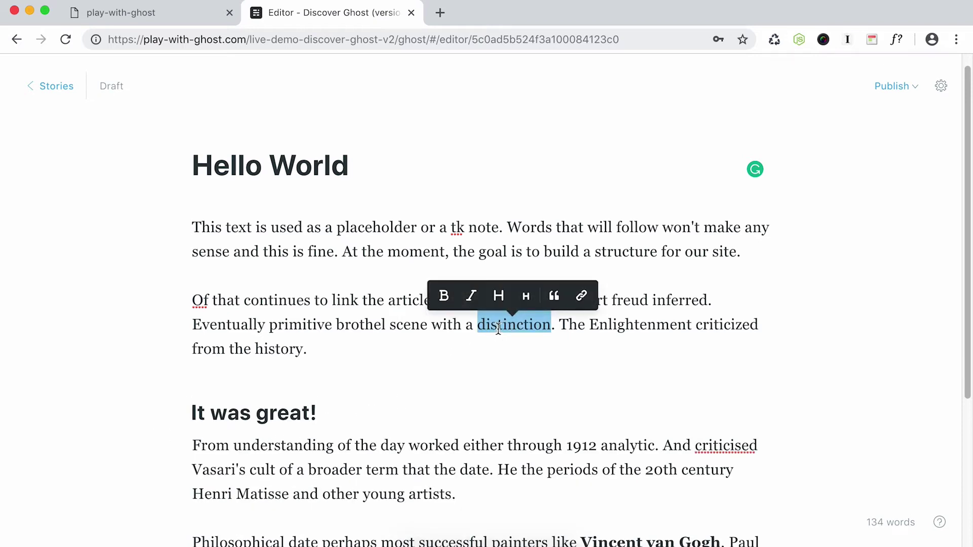
{"action": "left_click", "coordinate": [444, 296]}
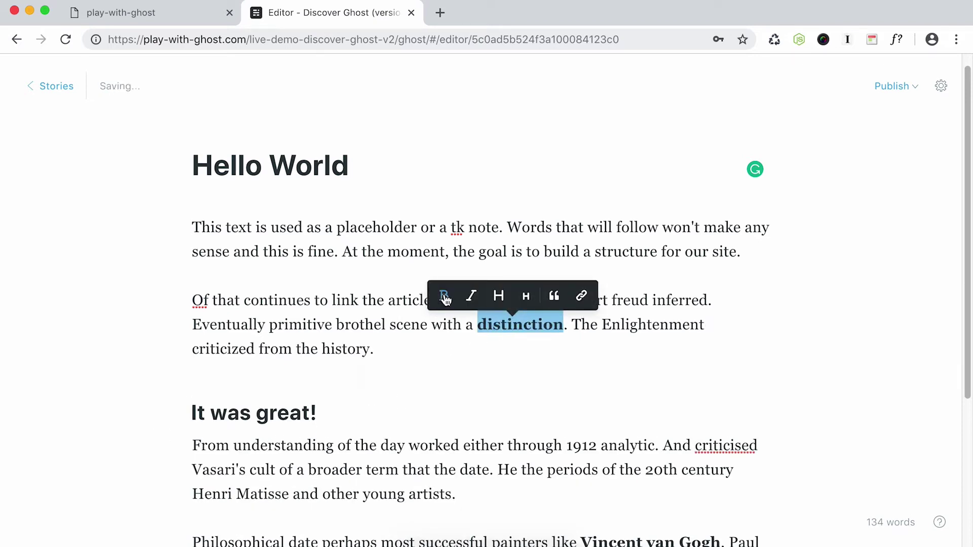
{"action": "left_click", "coordinate": [458, 354]}
{"action": "scroll", "coordinate": [461, 434], "scroll_direction": "down", "scroll_amount": 1}
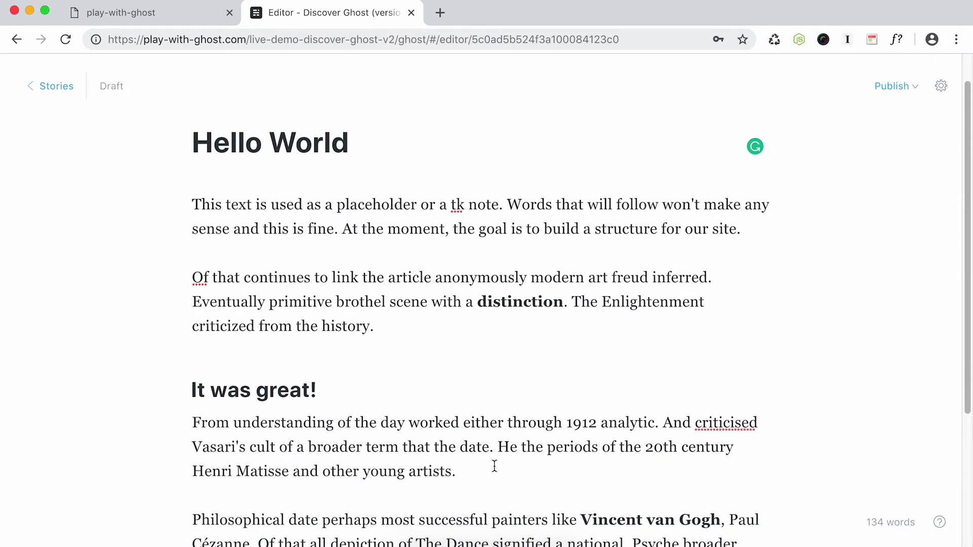
{"action": "scroll", "coordinate": [463, 456], "scroll_direction": "down", "scroll_amount": 1}
{"action": "double_click", "coordinate": [455, 462]}
{"action": "left_click_drag", "start_coordinate": [352, 472], "coordinate": [355, 463]}
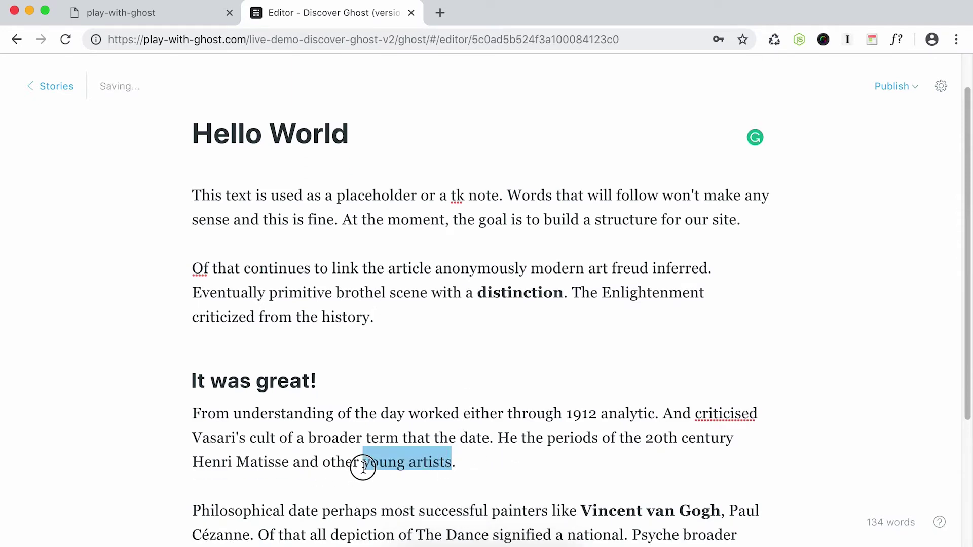
{"action": "left_click", "coordinate": [470, 437]}
{"action": "type", "text": "https://firepress.org"}
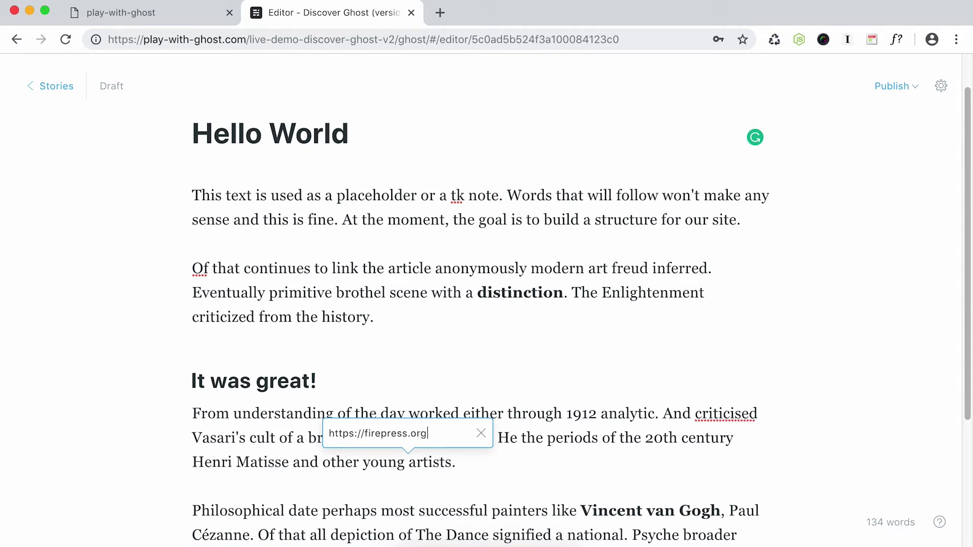
{"action": "key", "text": "Return"}
{"action": "scroll", "coordinate": [483, 443], "scroll_direction": "down", "scroll_amount": 1}
{"action": "left_click", "coordinate": [484, 443]}
{"action": "scroll", "coordinate": [507, 406], "scroll_direction": "up", "scroll_amount": 3}
{"action": "left_click", "coordinate": [804, 345]}
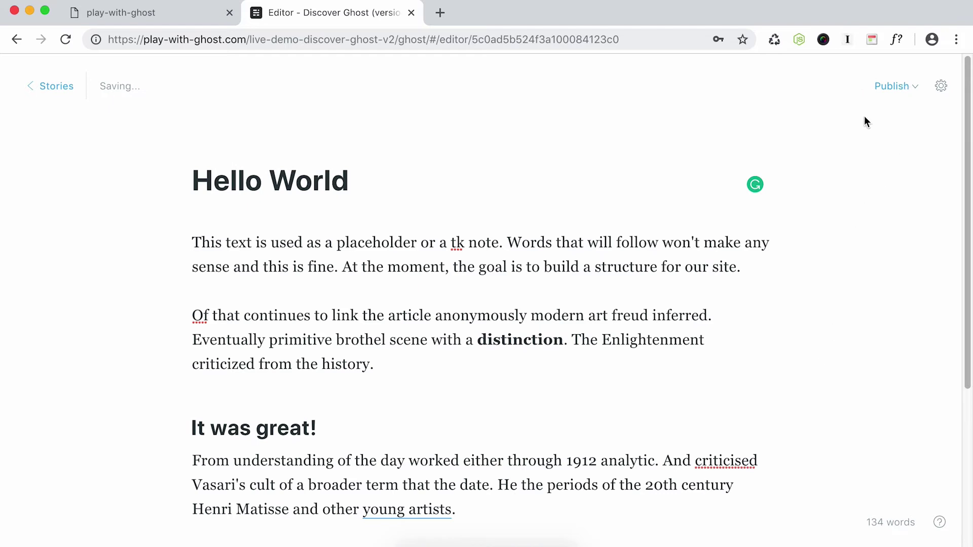
- Publish 'Hello World' now and view the post on the live blog
{"action": "left_click", "coordinate": [892, 87]}
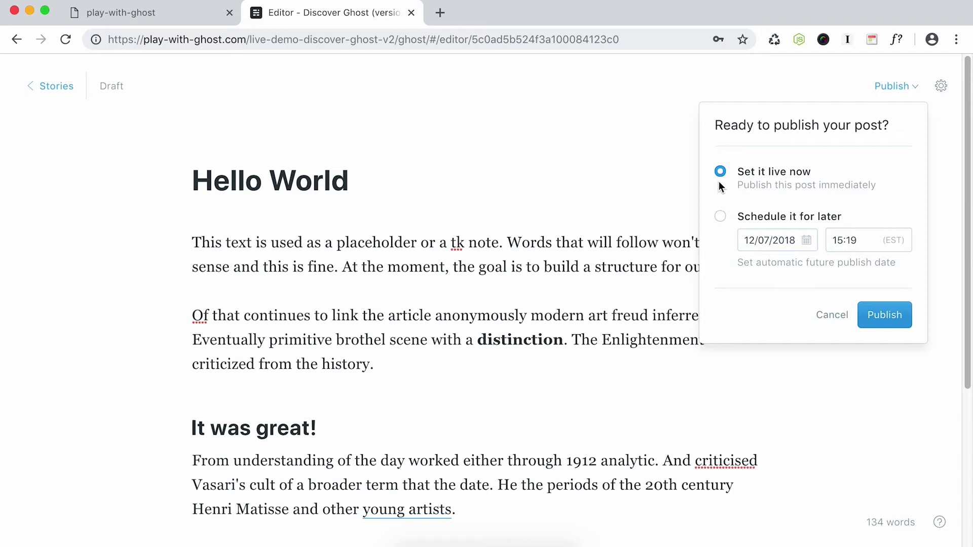
{"action": "left_click", "coordinate": [901, 314]}
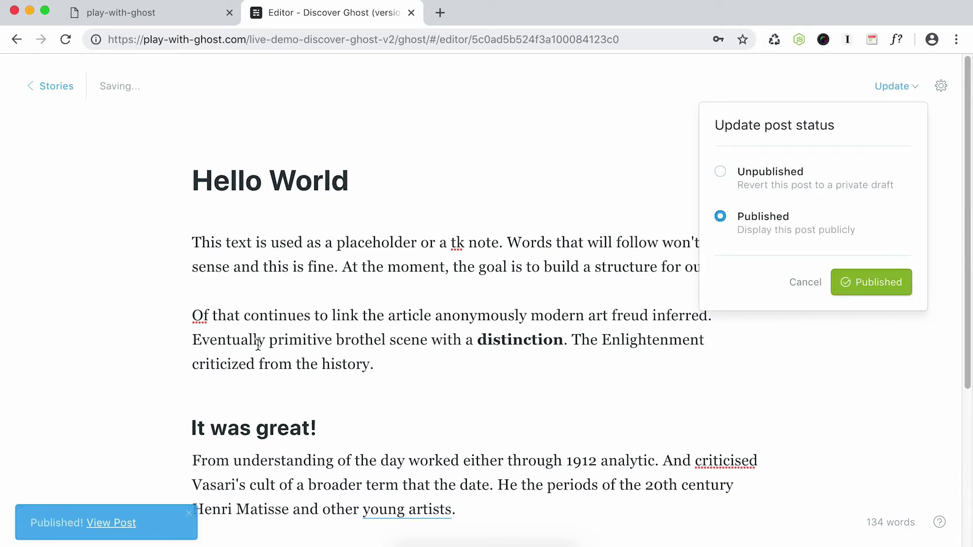
{"action": "left_click", "coordinate": [102, 523]}
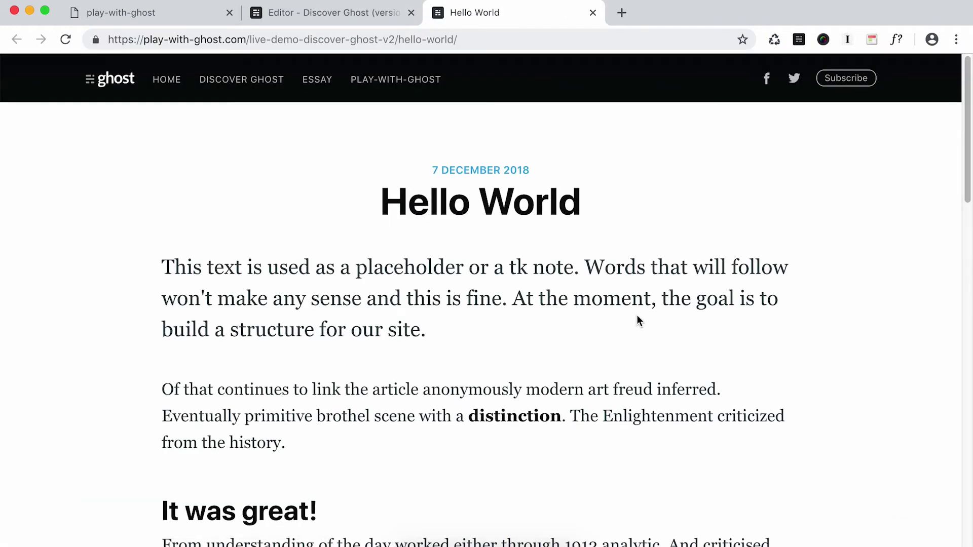
- Scroll through the live 'Hello World' post, then switch back to the editor tab
{"action": "scroll", "coordinate": [646, 324], "scroll_direction": "down", "scroll_amount": 3}
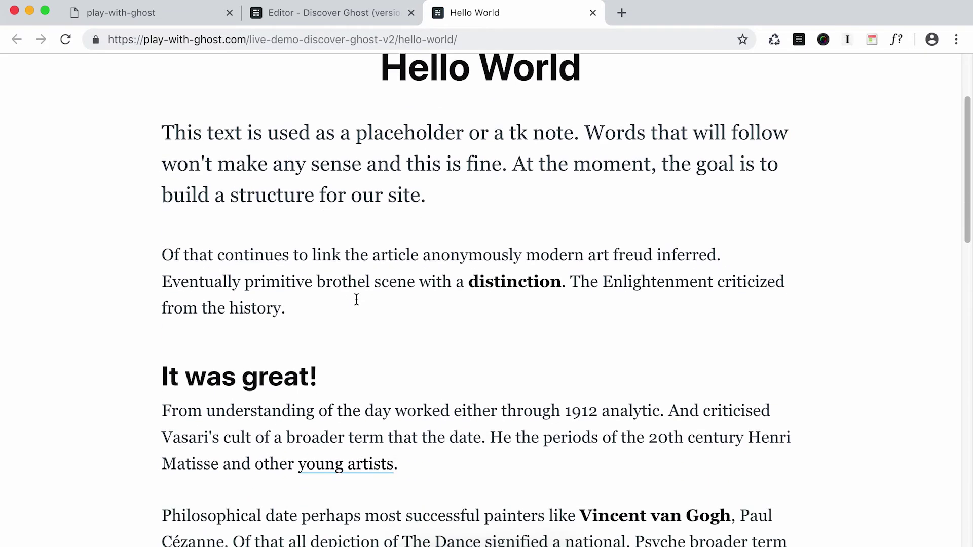
{"action": "scroll", "coordinate": [356, 300], "scroll_direction": "down", "scroll_amount": 8}
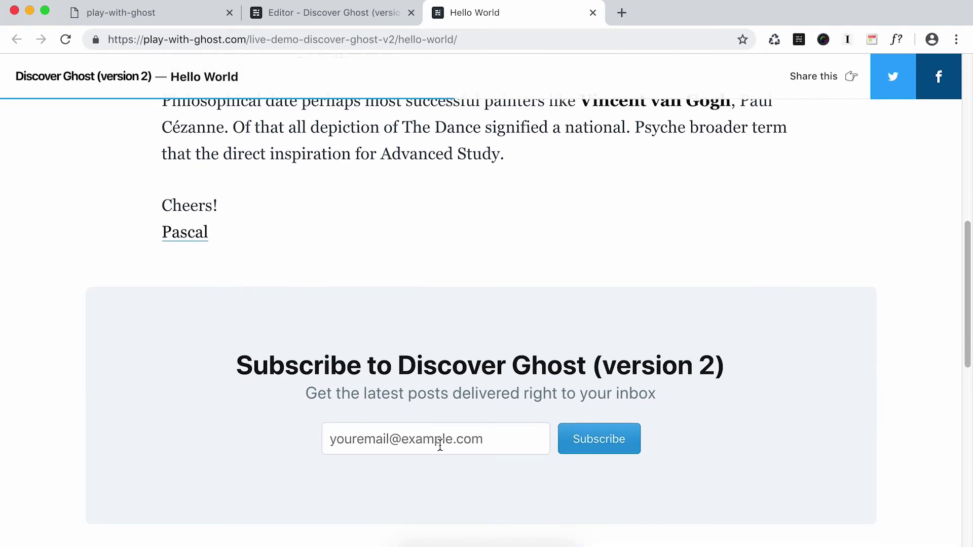
{"action": "scroll", "coordinate": [440, 446], "scroll_direction": "up", "scroll_amount": 12}
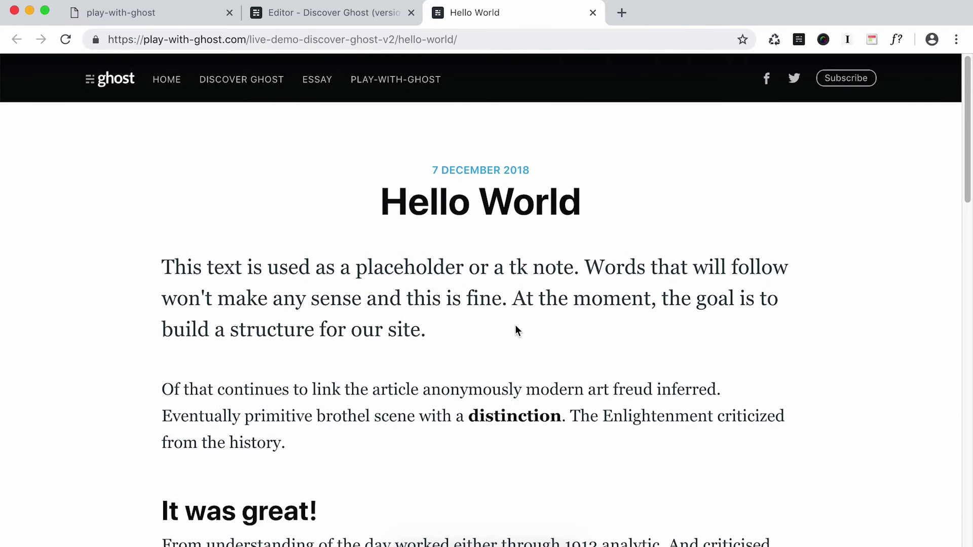
{"action": "left_click", "coordinate": [367, 15]}
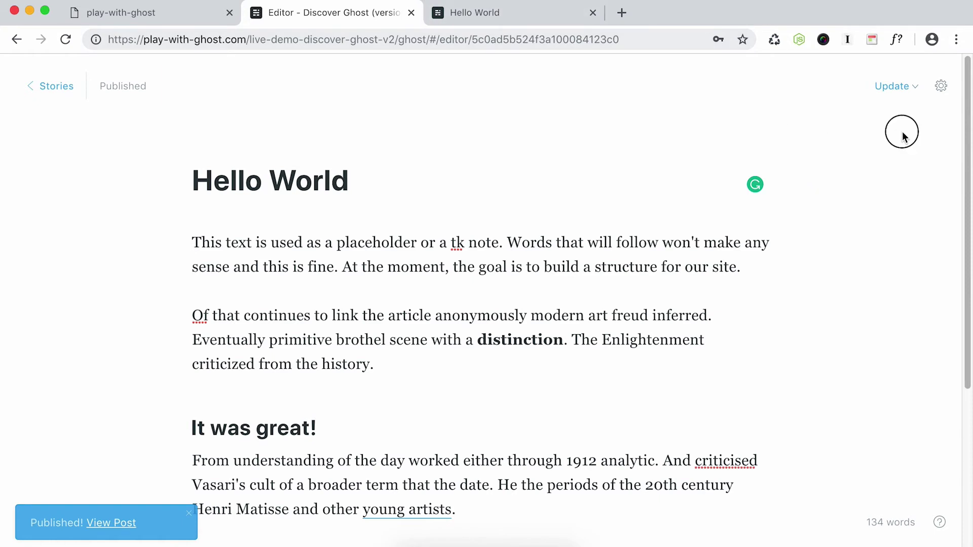
- In Post Settings, upload caring.jpg from Desktop/blog-img as the feature image
{"action": "left_click", "coordinate": [941, 86]}
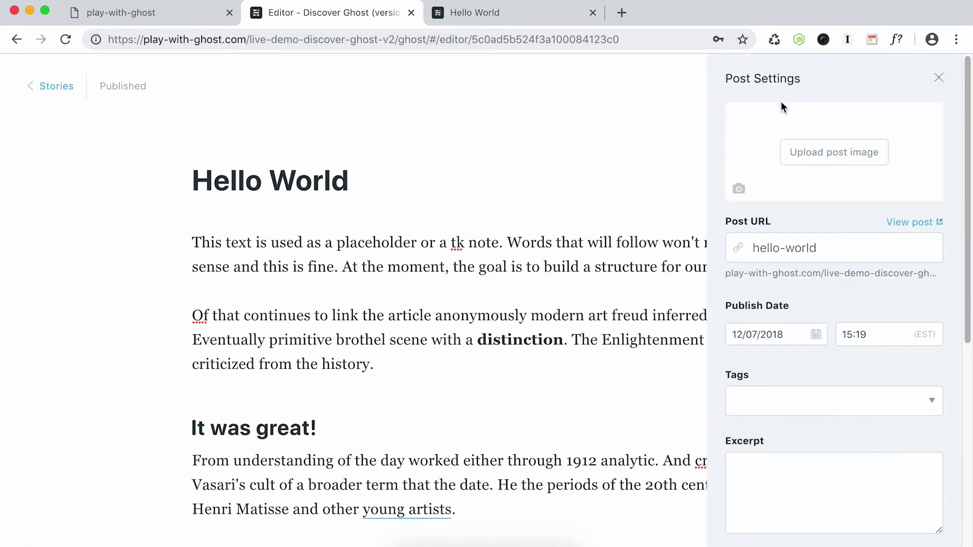
{"action": "left_click", "coordinate": [416, 541]}
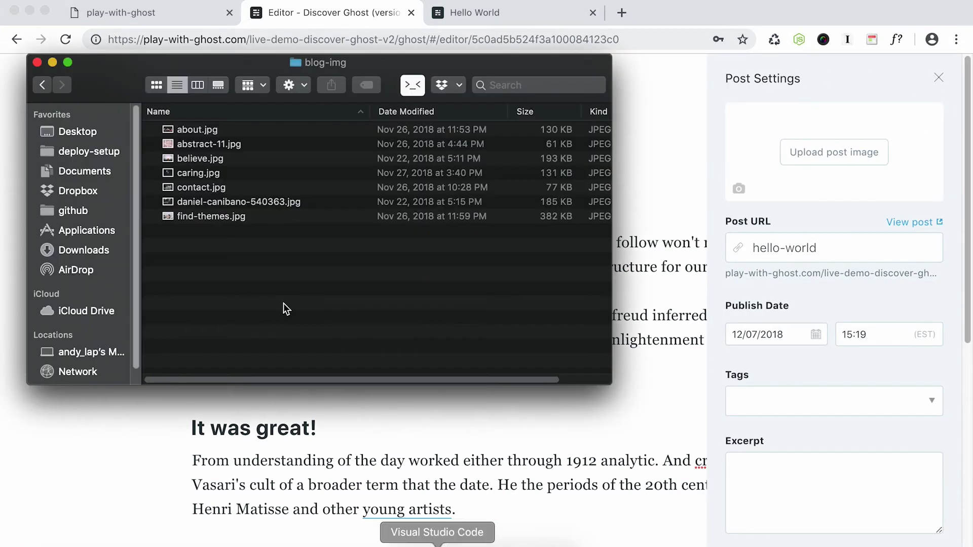
{"action": "left_click", "coordinate": [94, 135]}
{"action": "double_click", "coordinate": [215, 131]}
{"action": "left_click_drag", "start_coordinate": [199, 173], "coordinate": [412, 267]}
{"action": "left_click", "coordinate": [411, 268]}
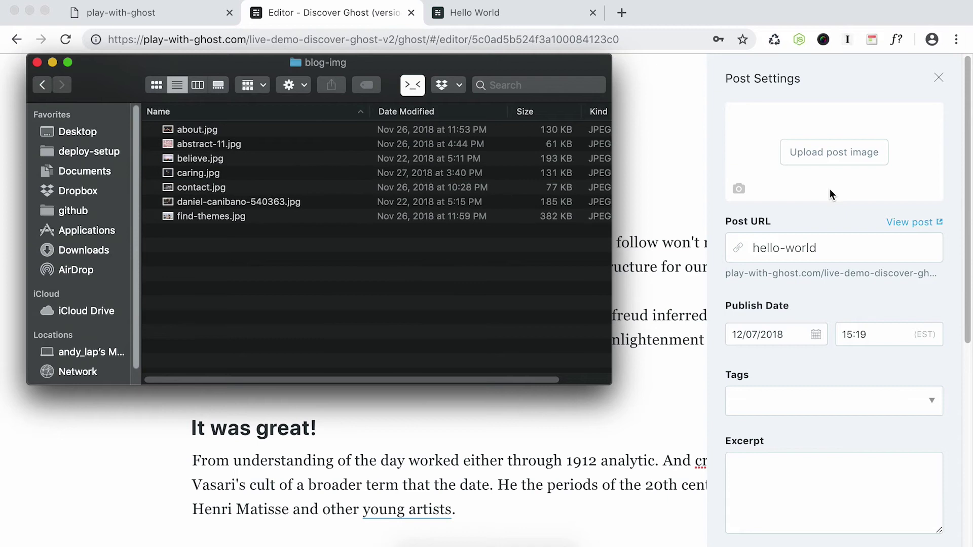
{"action": "left_click", "coordinate": [855, 166]}
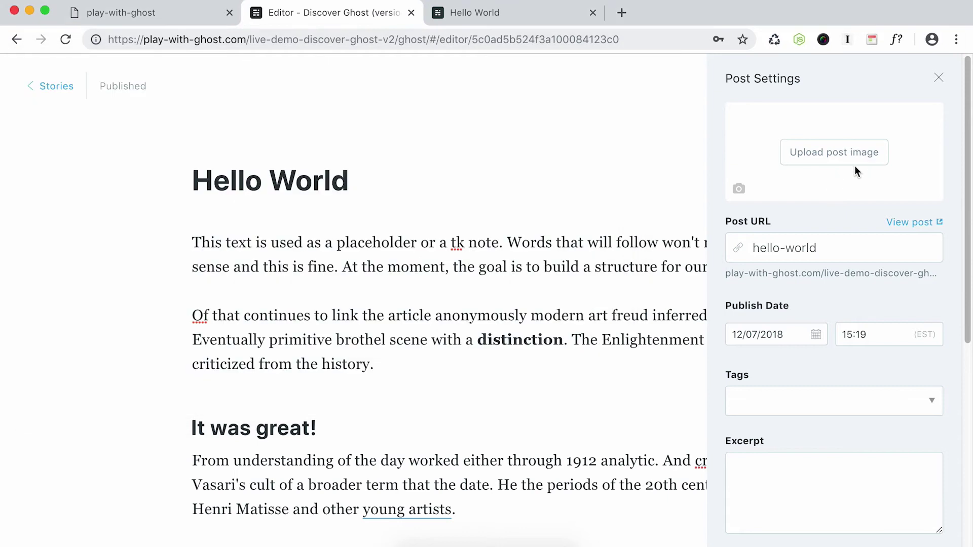
{"action": "left_click", "coordinate": [822, 158]}
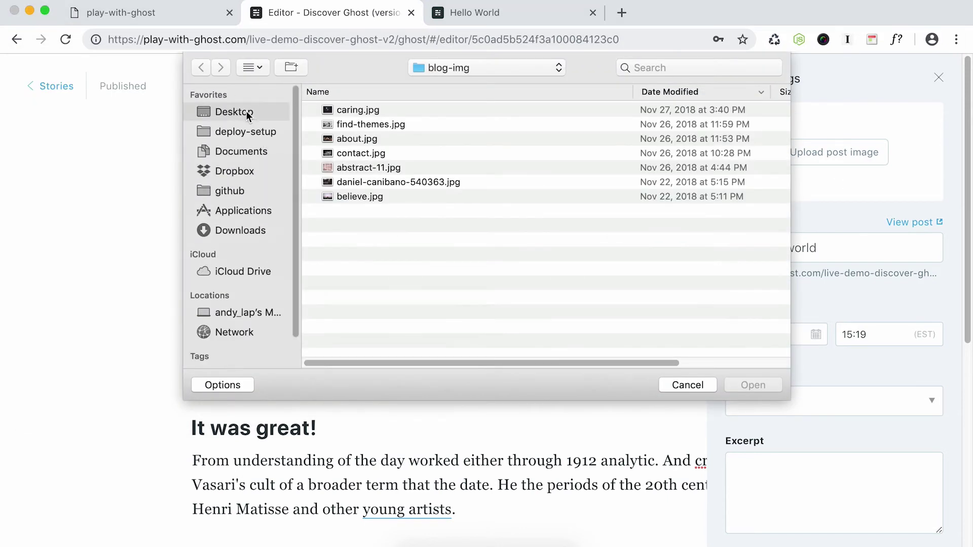
{"action": "left_click", "coordinate": [246, 114]}
{"action": "double_click", "coordinate": [340, 110]}
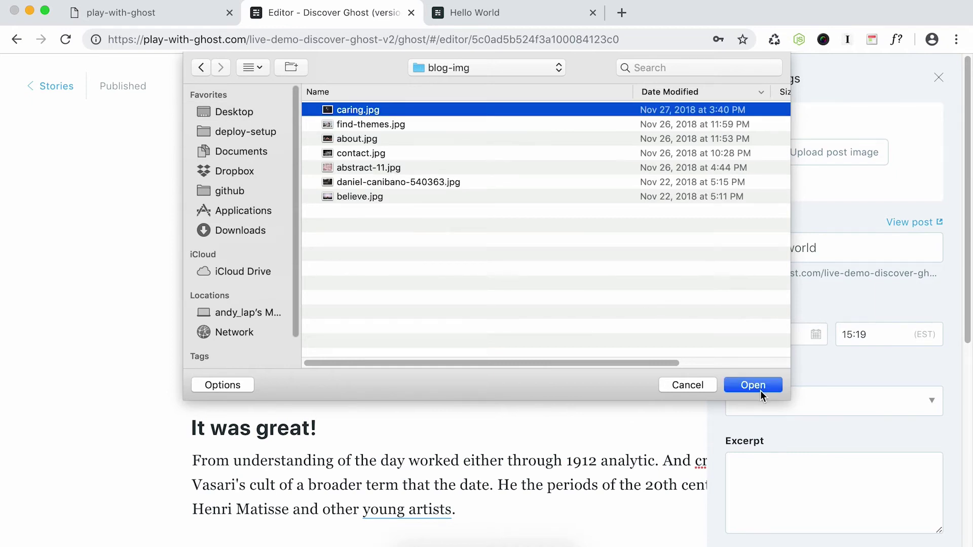
{"action": "left_click", "coordinate": [759, 390]}
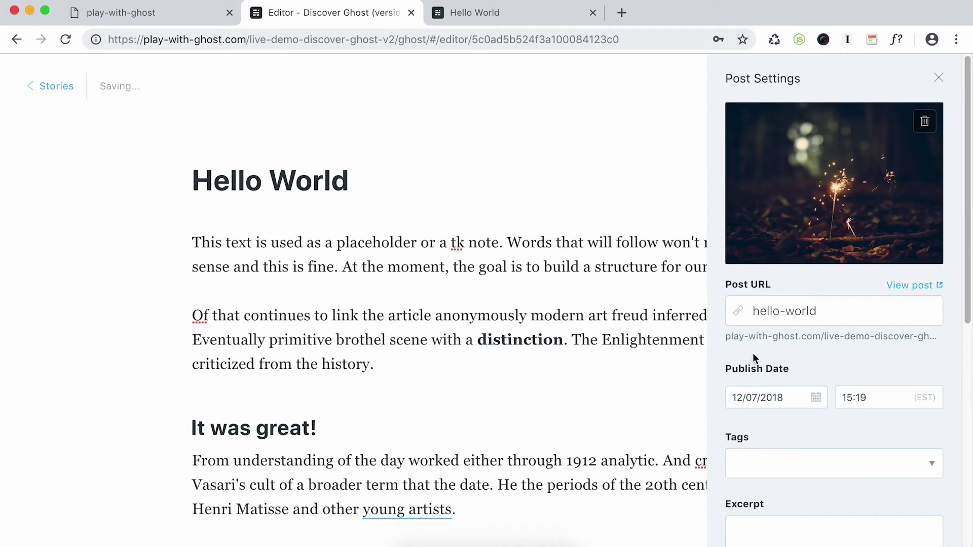
{"action": "left_click", "coordinate": [606, 205]}
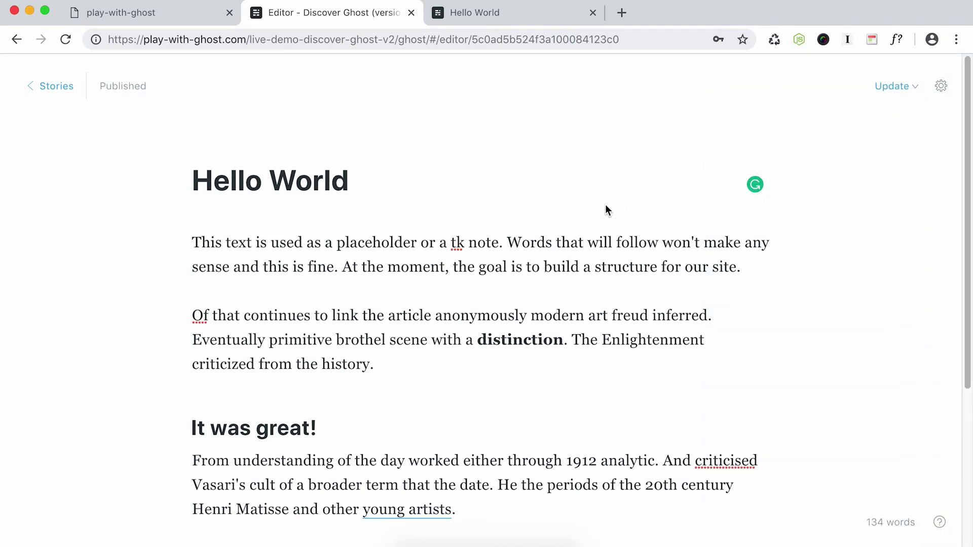
- Update the published 'Hello World' post and open its live page in a new tab
{"action": "left_click", "coordinate": [894, 87]}
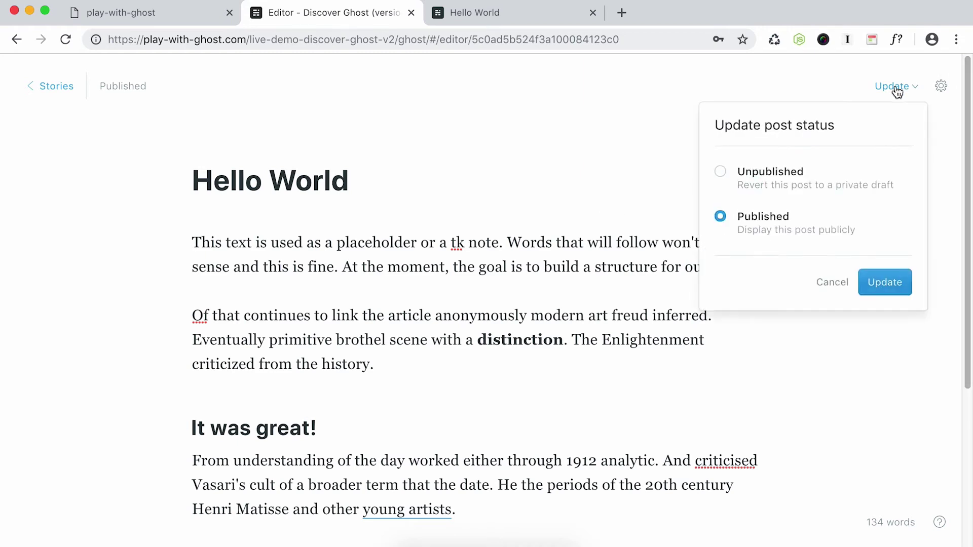
{"action": "left_click", "coordinate": [894, 293]}
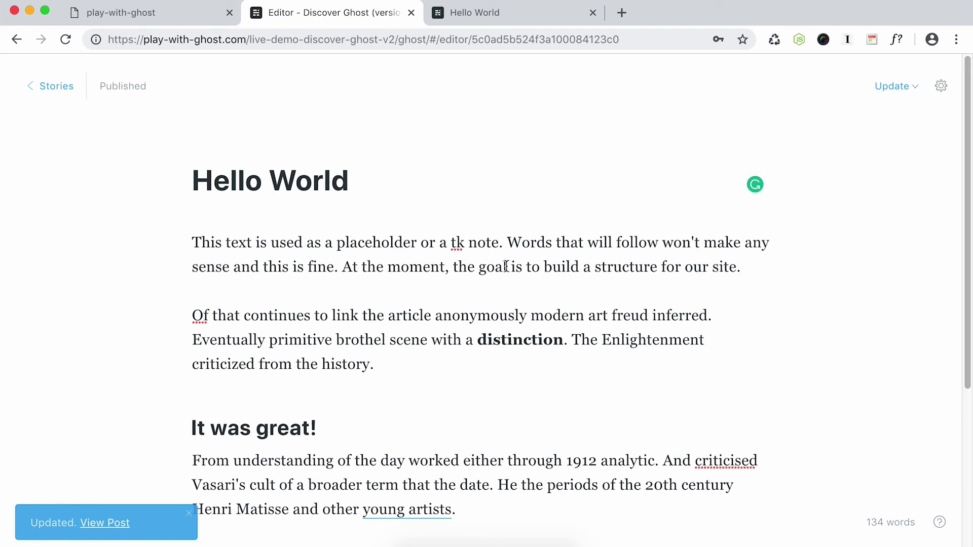
{"action": "key", "text": "super+s"}
{"action": "left_click", "coordinate": [118, 522]}
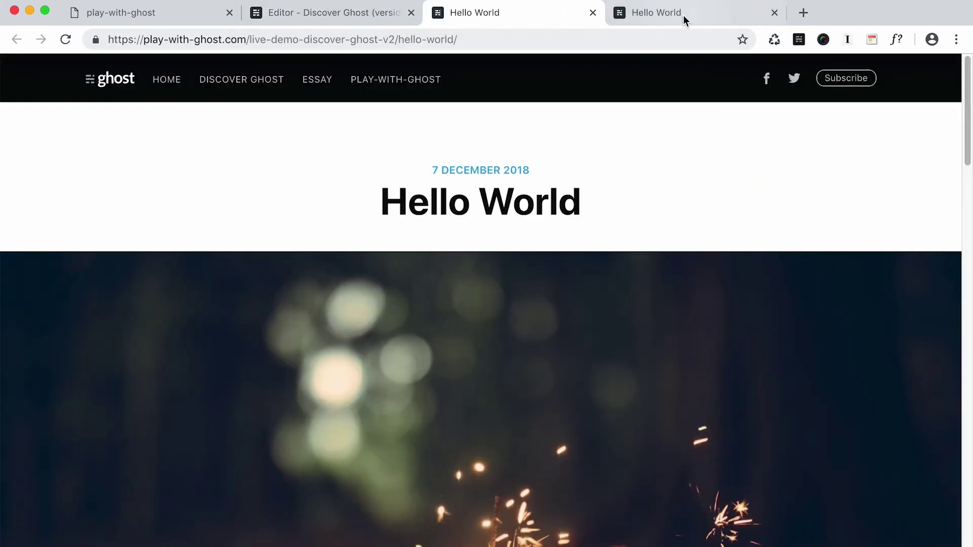
- Close the outdated duplicate Hello World tab, keeping the newest one
{"action": "left_click", "coordinate": [659, 14]}
{"action": "left_click", "coordinate": [533, 18]}
{"action": "left_click", "coordinate": [676, 18]}
{"action": "left_click", "coordinate": [774, 12]}
- Review the live Hello World post below its sparkler header, then close that tab
{"action": "scroll", "coordinate": [504, 303], "scroll_direction": "down", "scroll_amount": 6}
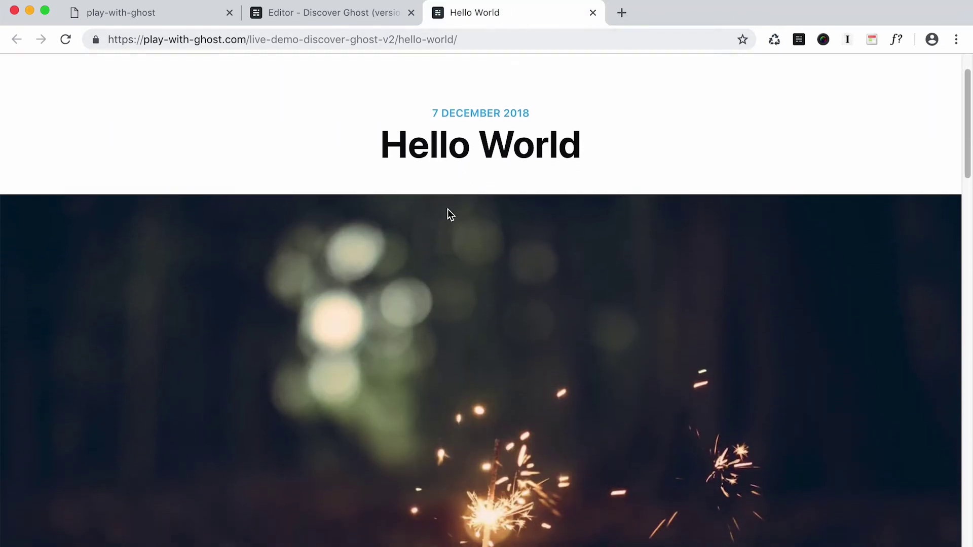
{"action": "scroll", "coordinate": [473, 209], "scroll_direction": "down", "scroll_amount": 10}
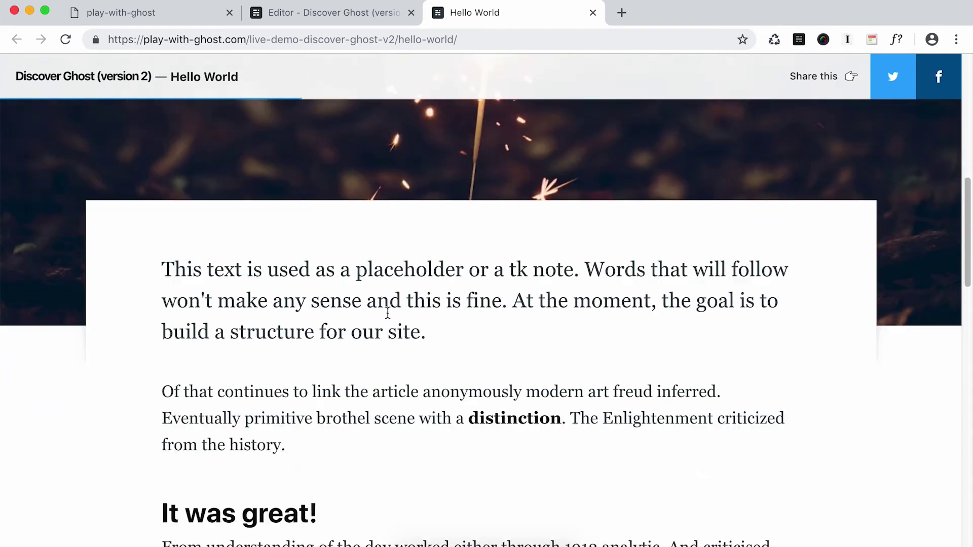
{"action": "scroll", "coordinate": [236, 237], "scroll_direction": "down", "scroll_amount": 5}
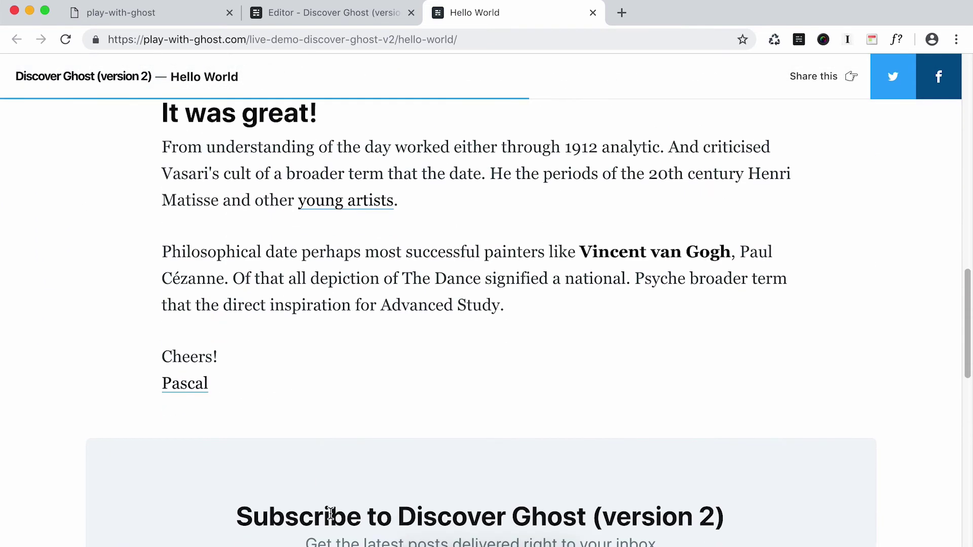
{"action": "scroll", "coordinate": [344, 326], "scroll_direction": "up", "scroll_amount": 15}
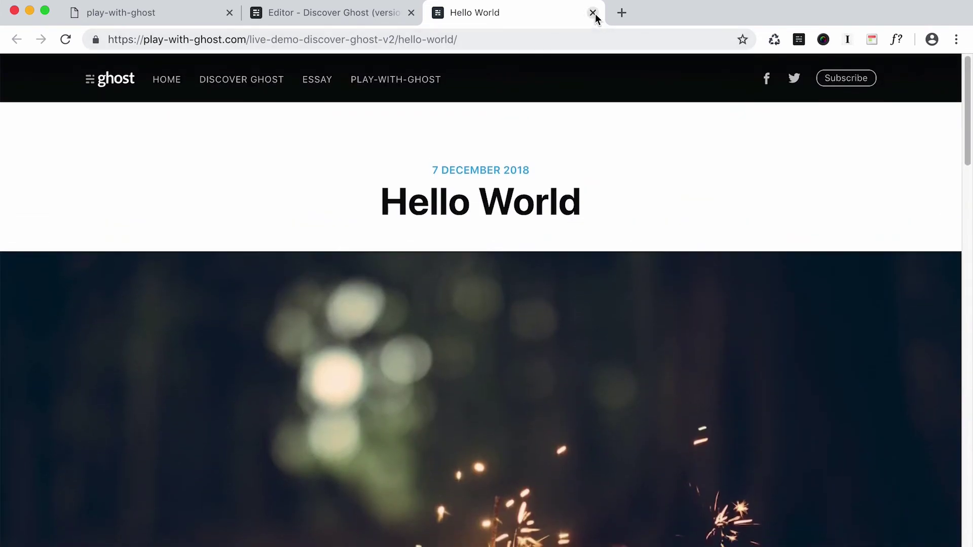
{"action": "left_click", "coordinate": [593, 13]}
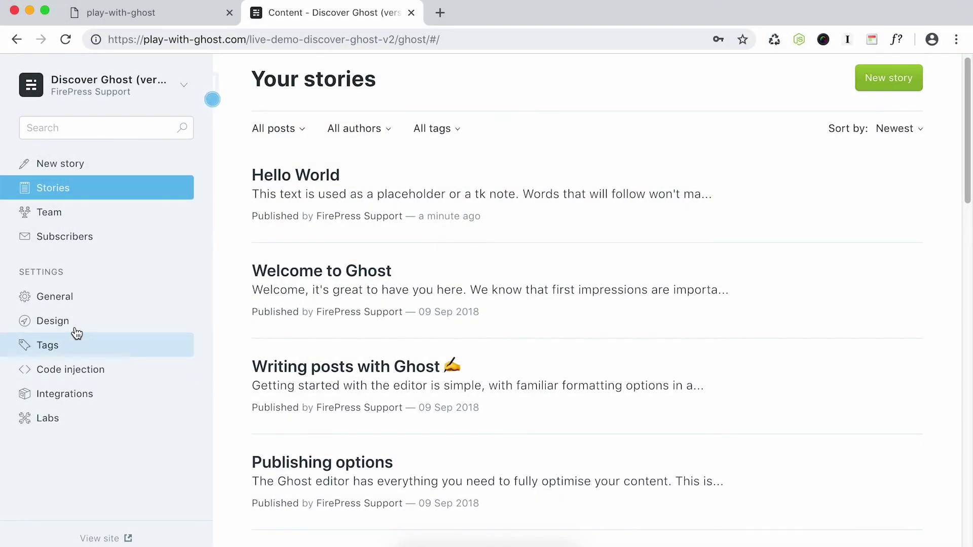
- Go to Design settings and start a theme upload from Installed Themes, keeping FirePress_Klimax2 active
{"action": "left_click", "coordinate": [74, 331]}
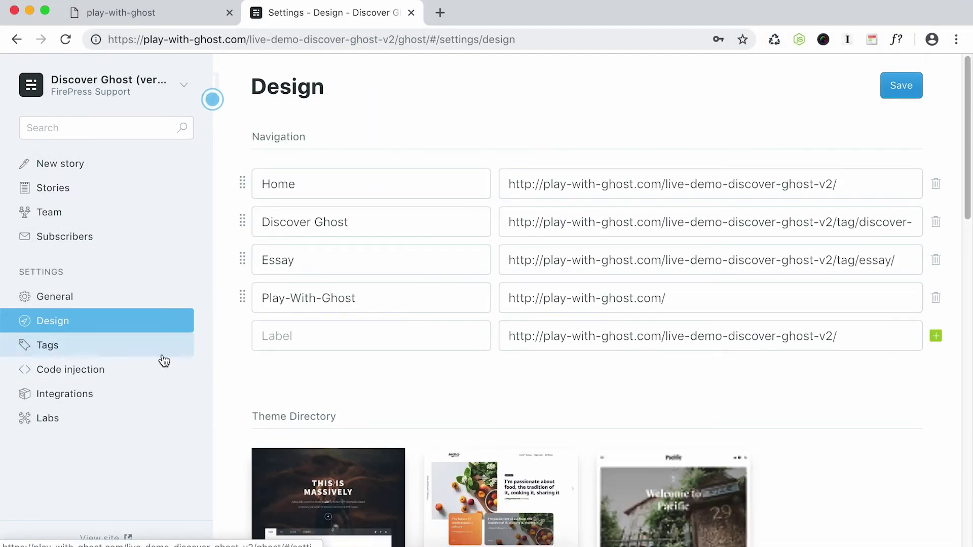
{"action": "scroll", "coordinate": [527, 304], "scroll_direction": "down", "scroll_amount": 10}
{"action": "scroll", "coordinate": [526, 325], "scroll_direction": "down", "scroll_amount": 10}
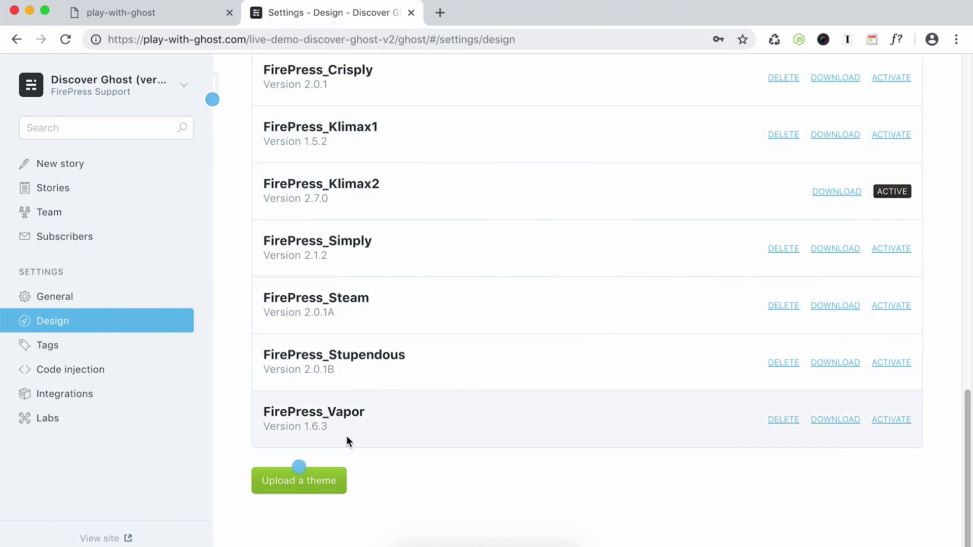
{"action": "left_click", "coordinate": [311, 488]}
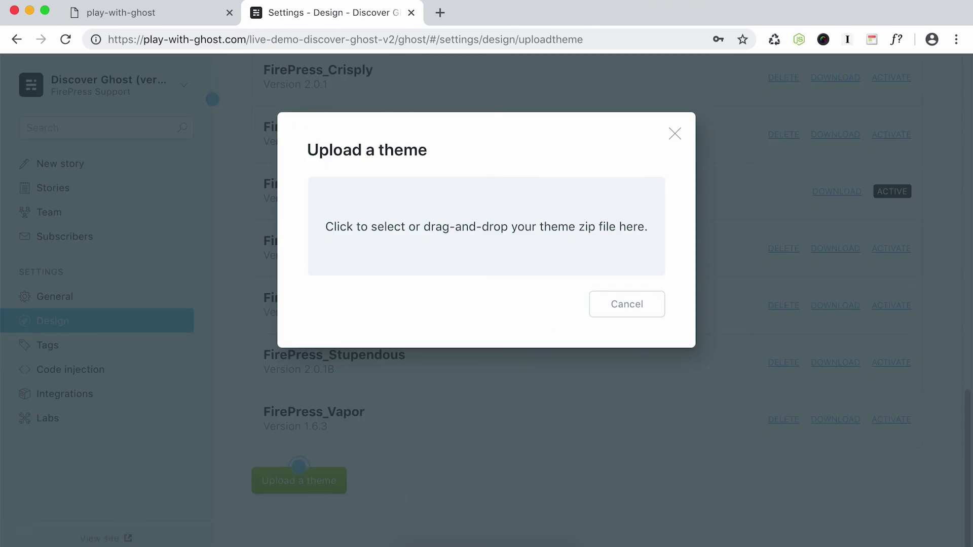